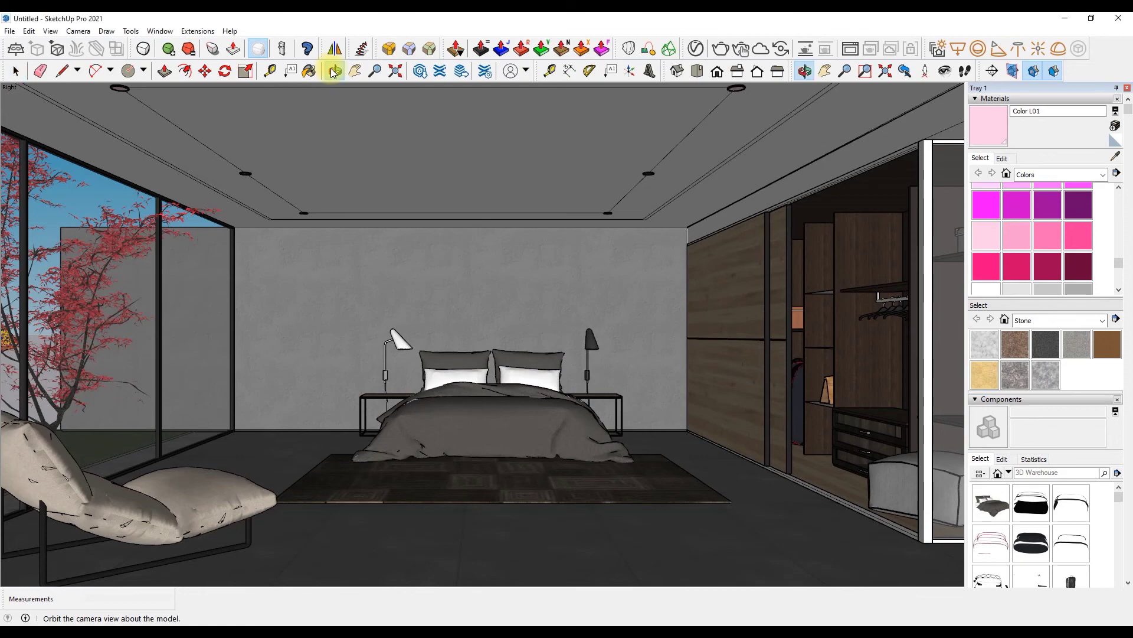
Step: Orbit around the bedroom and walk the camera forward into the room
left_click(337, 75)
mouse_move(430, 394)
left_mouse_down()
mouse_move(512, 405)
mouse_move(414, 402)
mouse_move(506, 400)
mouse_move(539, 172)
left_mouse_up()
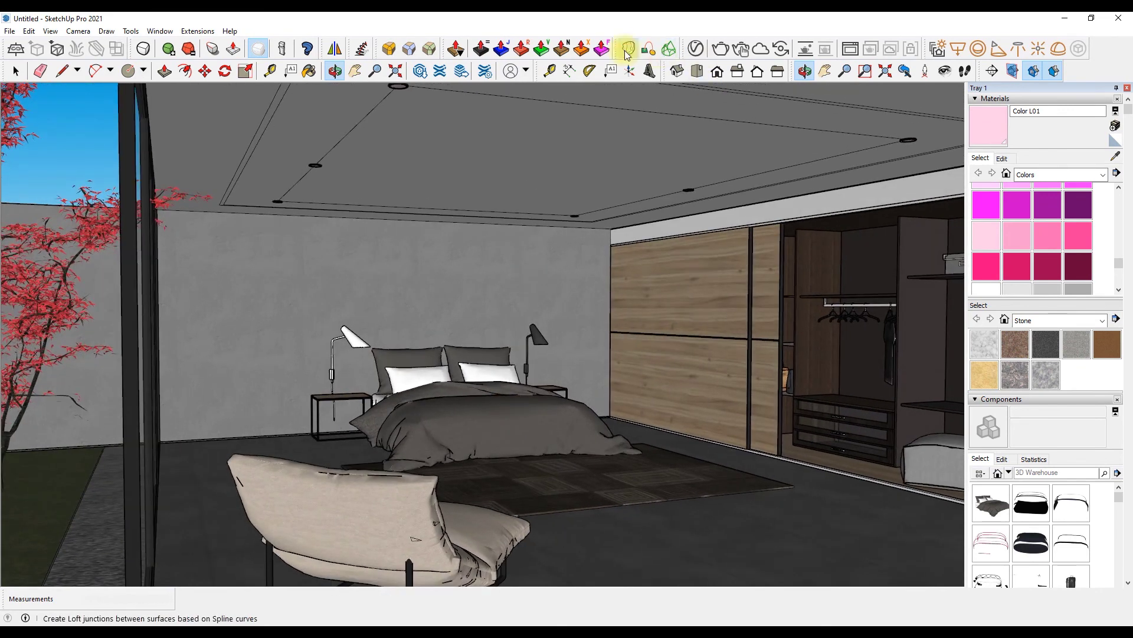
left_click(965, 71)
mouse_move(607, 471)
left_mouse_down()
mouse_move(653, 423)
mouse_move(738, 422)
mouse_move(756, 397)
mouse_move(805, 387)
mouse_move(696, 375)
mouse_move(562, 420)
mouse_move(547, 437)
mouse_move(744, 523)
mouse_move(846, 526)
left_mouse_up()
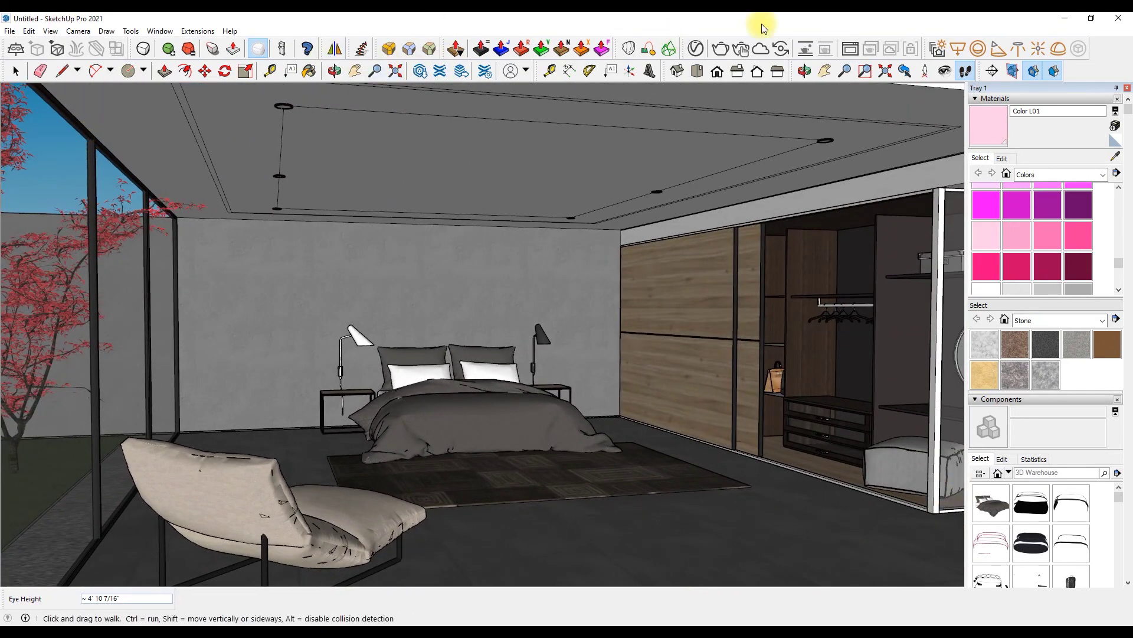
Step: Switch to the Right view, tilt up and zoom toward the ceiling downlights
left_click(737, 71)
scroll(435, 211, "down", 5)
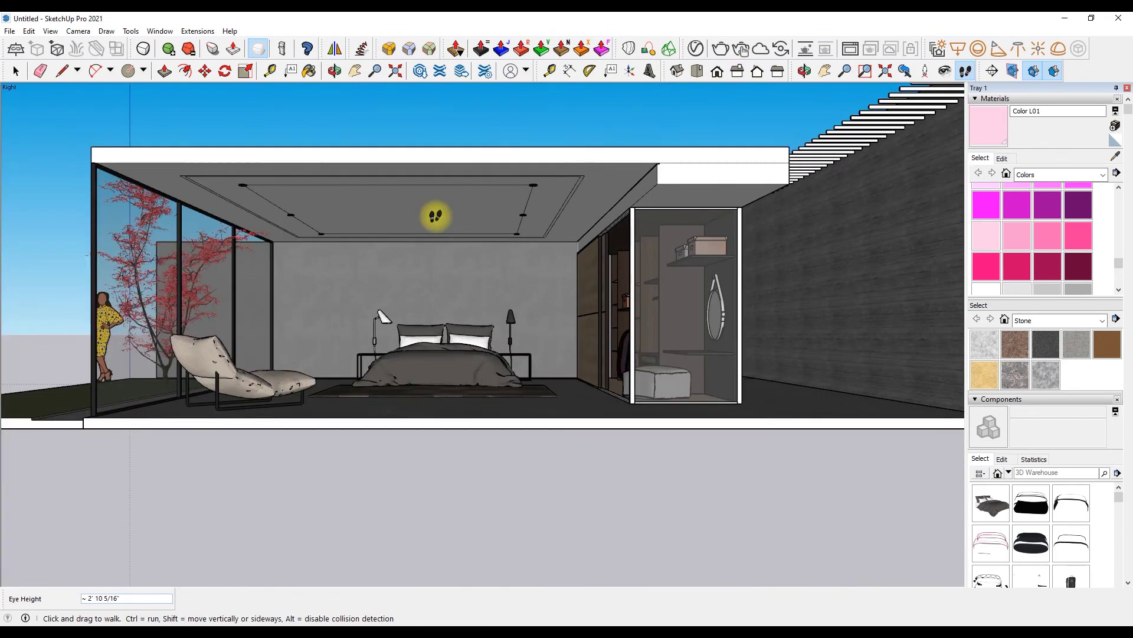
scroll(352, 150, "up", 8)
key("space")
key("o")
mouse_move(413, 210)
left_mouse_down()
mouse_move(422, 185)
mouse_move(245, 104)
left_mouse_up()
scroll(195, 130, "up", 2)
scroll(222, 147, "up", 2)
scroll(235, 124, "up", 2)
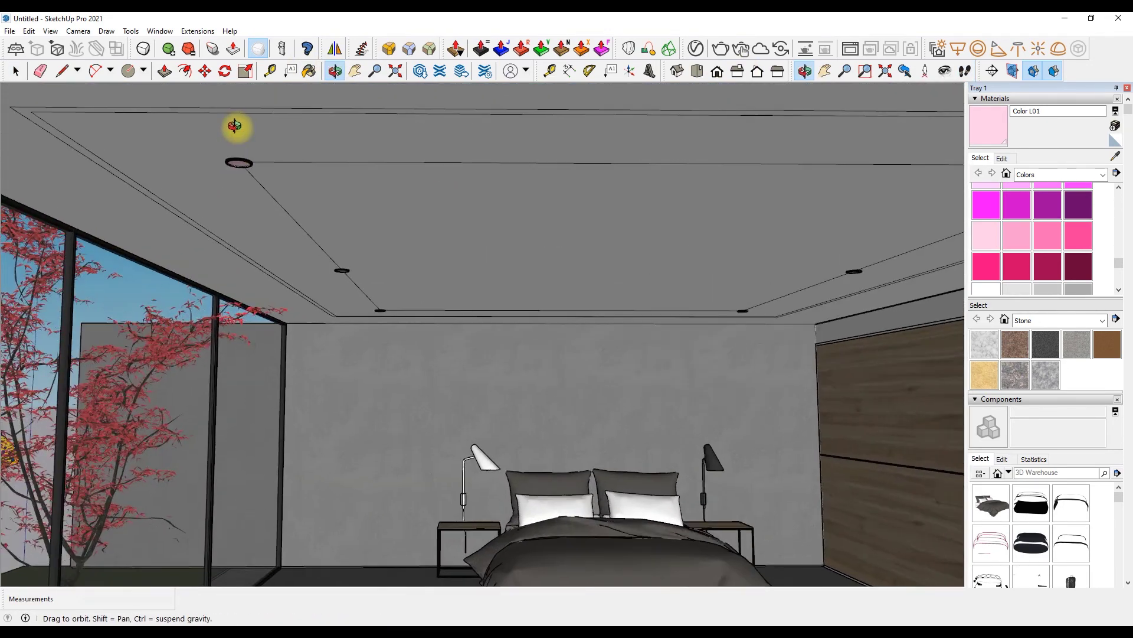
scroll(236, 105, "up", 2)
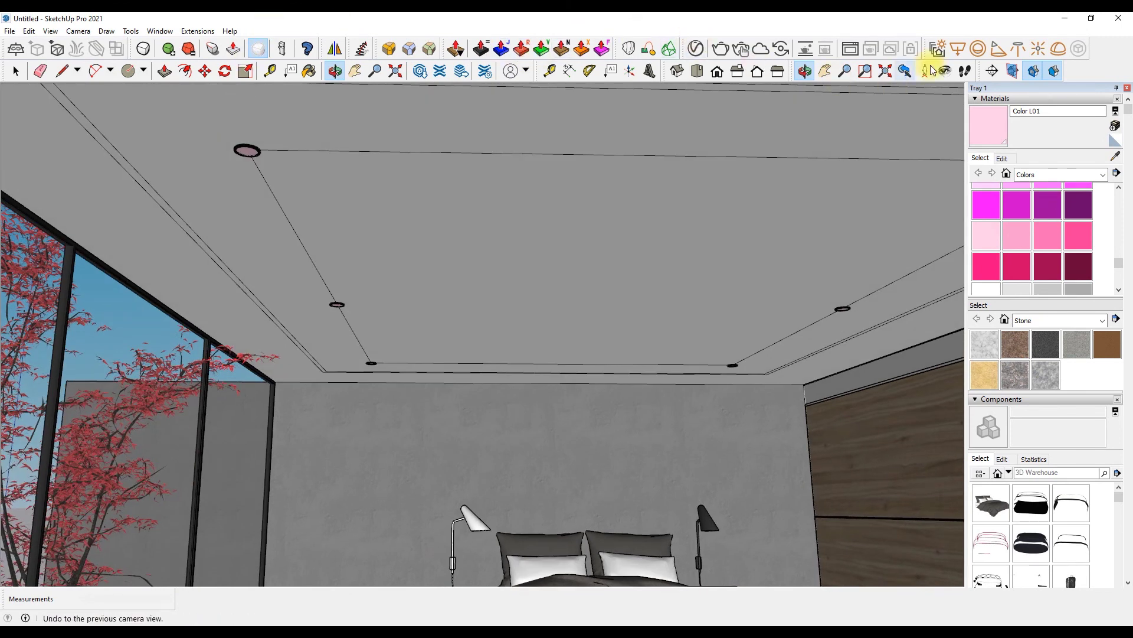
left_click(997, 47)
Step: Place a V-Ray spotlight inside the ceiling downlight component, then close the component
scroll(130, 143, "up", 2)
scroll(304, 150, "up", 2)
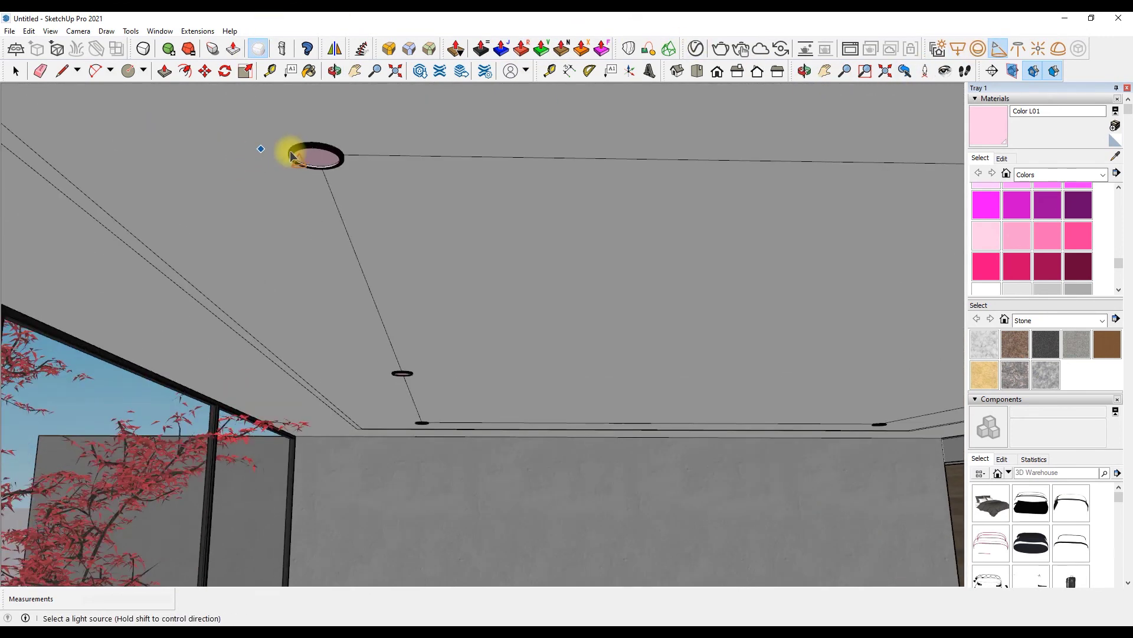
scroll(326, 164, "up", 2)
right_click(326, 164)
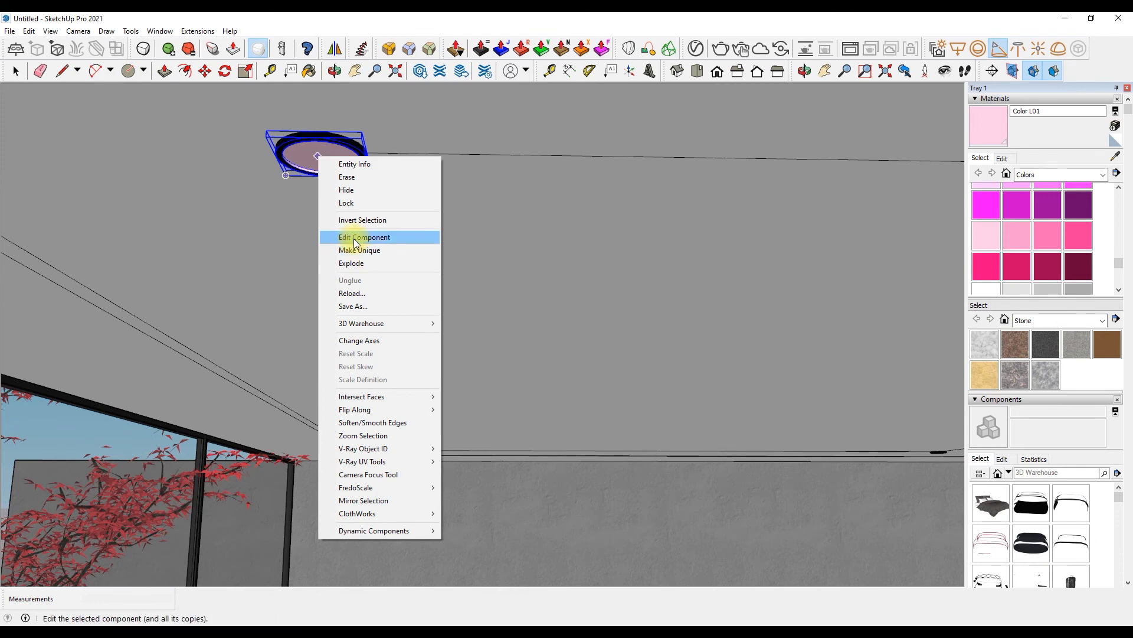
left_click(353, 236)
left_click(321, 161)
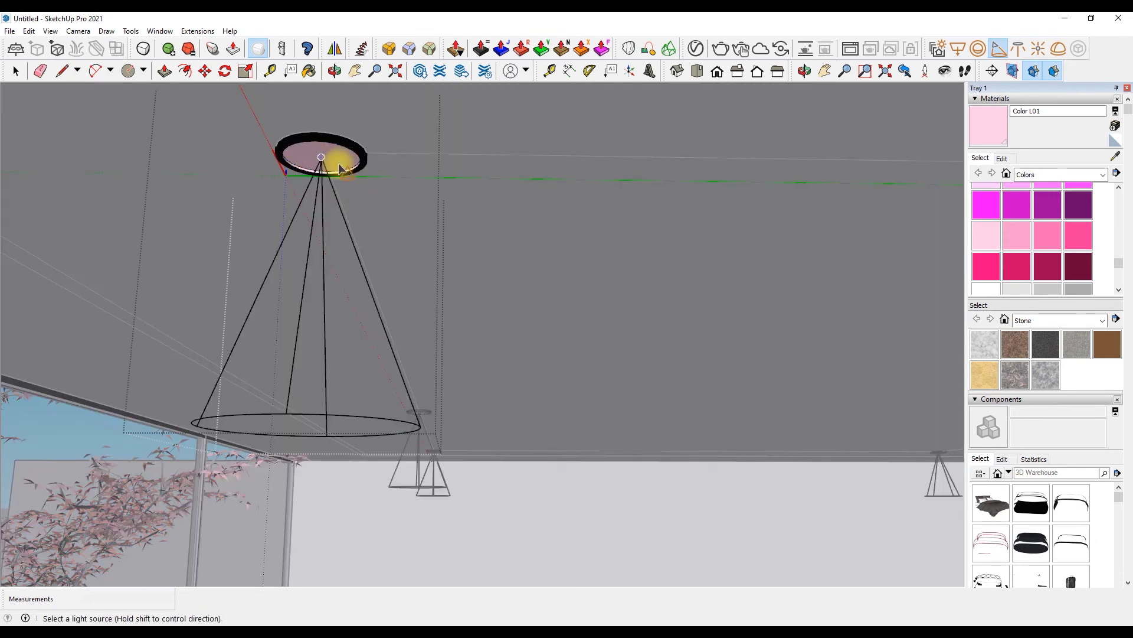
right_click(402, 136)
left_click(410, 140)
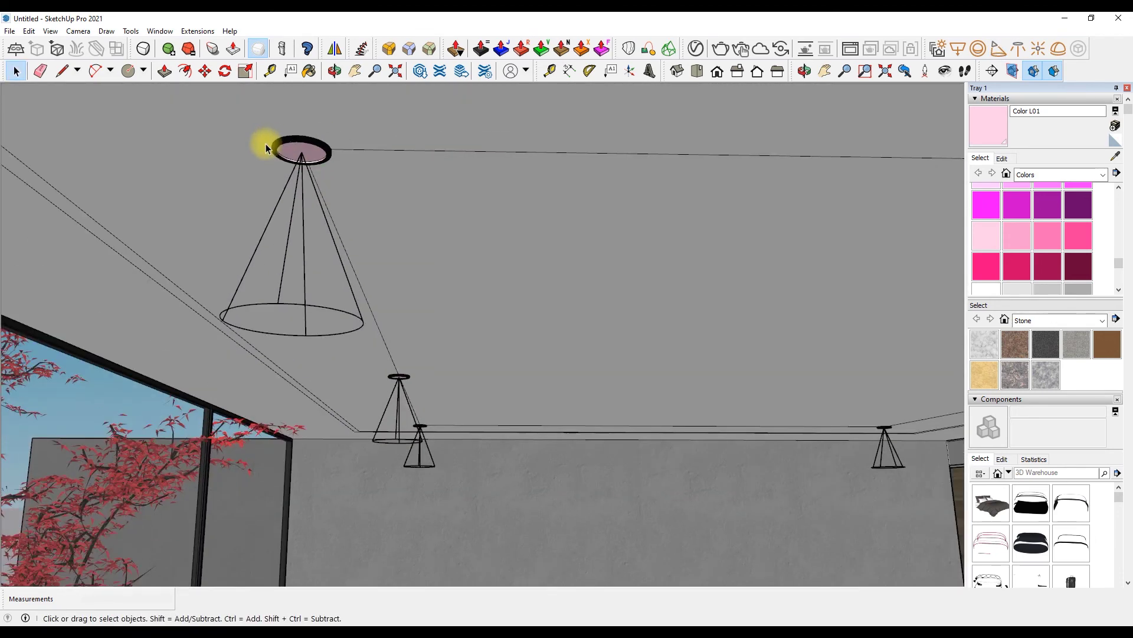
Step: Zoom out and orbit to view the ceiling spotlights from below
scroll(265, 148, "down", 3)
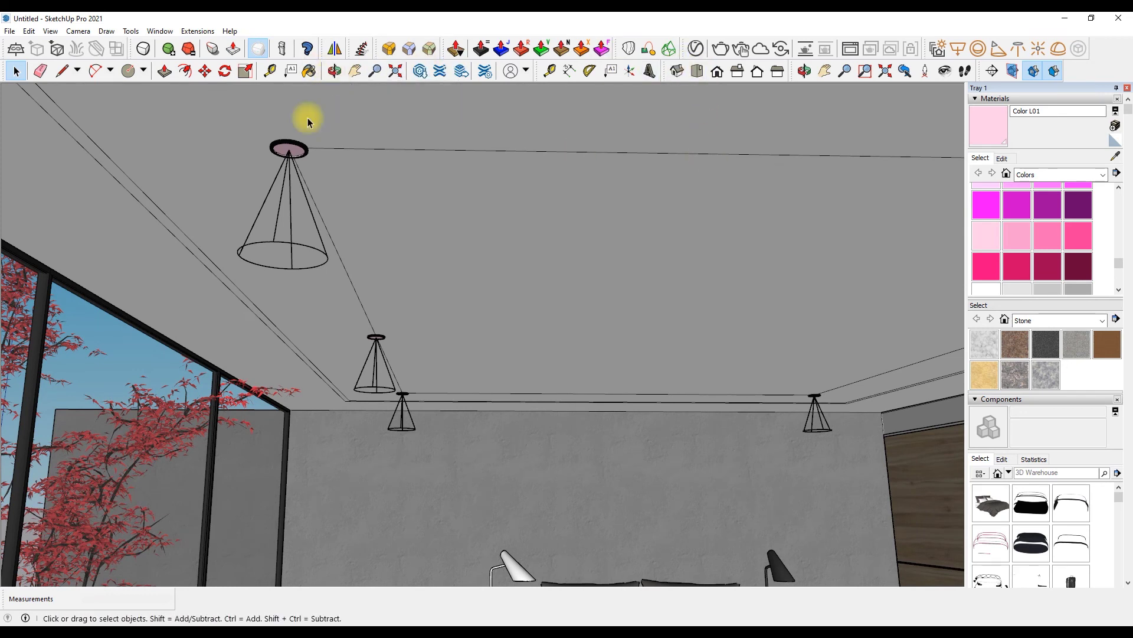
scroll(306, 114, "down", 1)
scroll(295, 148, "down", 2)
scroll(295, 147, "down", 3)
left_click(335, 71)
mouse_move(370, 251)
left_mouse_down()
mouse_move(374, 293)
mouse_move(380, 245)
left_mouse_up()
scroll(380, 245, "up", 1)
scroll(398, 126, "up", 2)
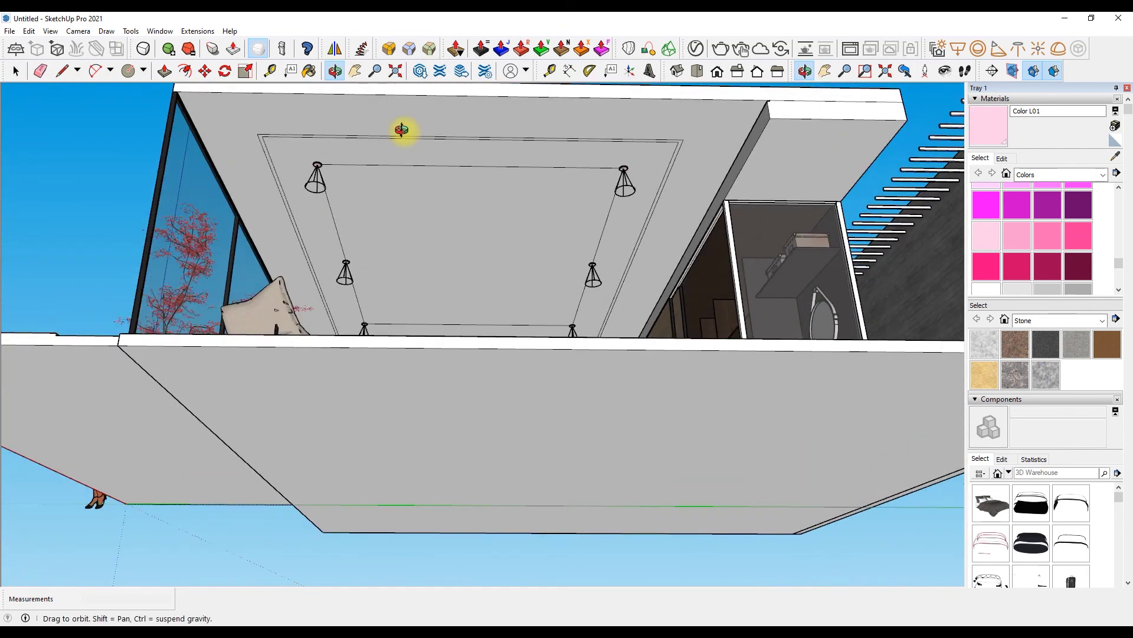
scroll(392, 114, "up", 3)
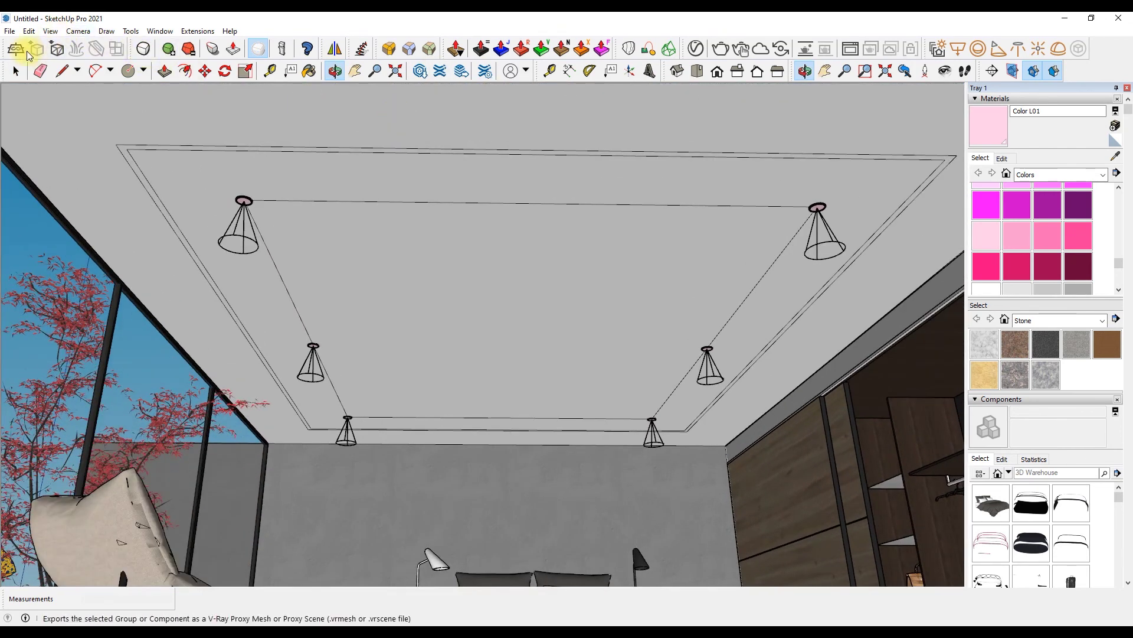
Step: Begin a line at the ceiling corner, then cancel it unfinished
left_click(64, 71)
scroll(140, 172, "up", 2)
scroll(116, 124, "up", 2)
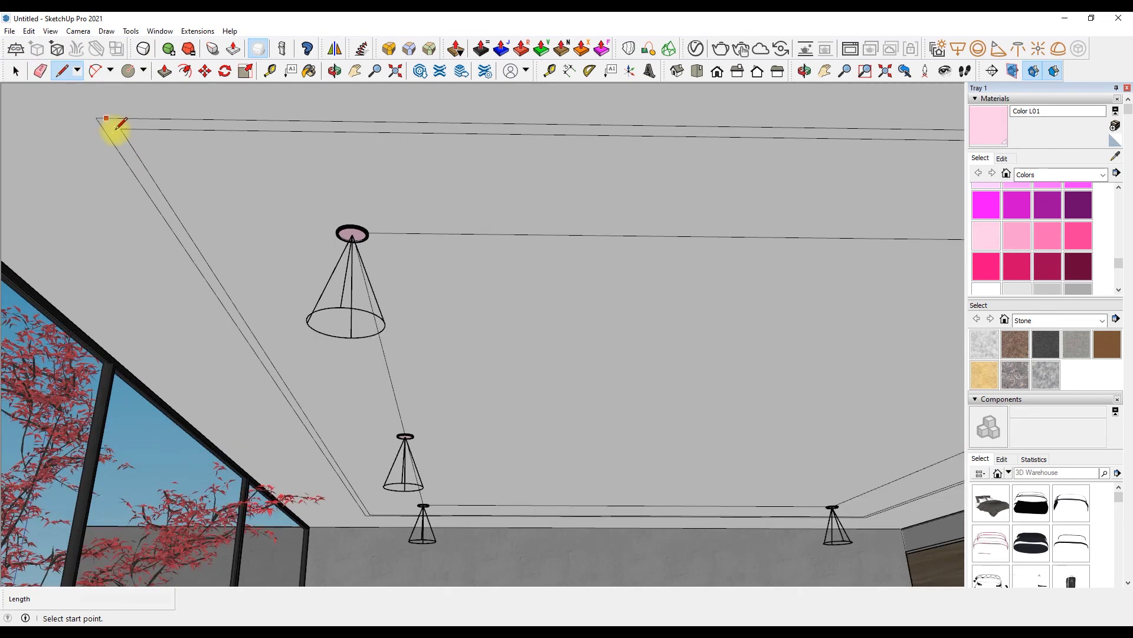
scroll(104, 126, "up", 2)
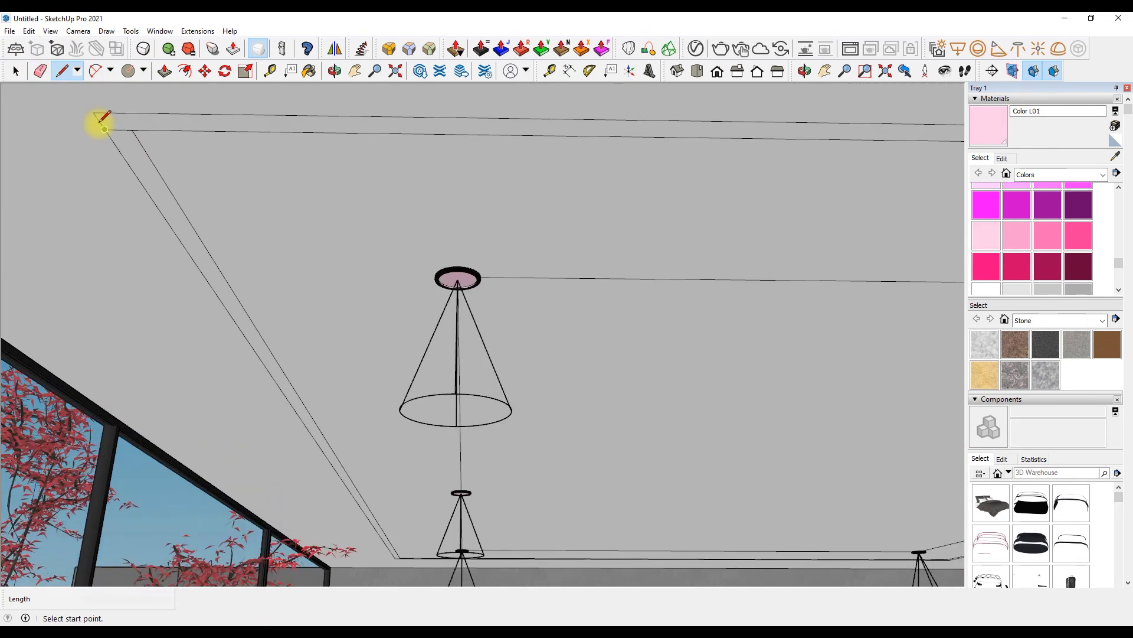
scroll(97, 117, "up", 2)
left_click(100, 123)
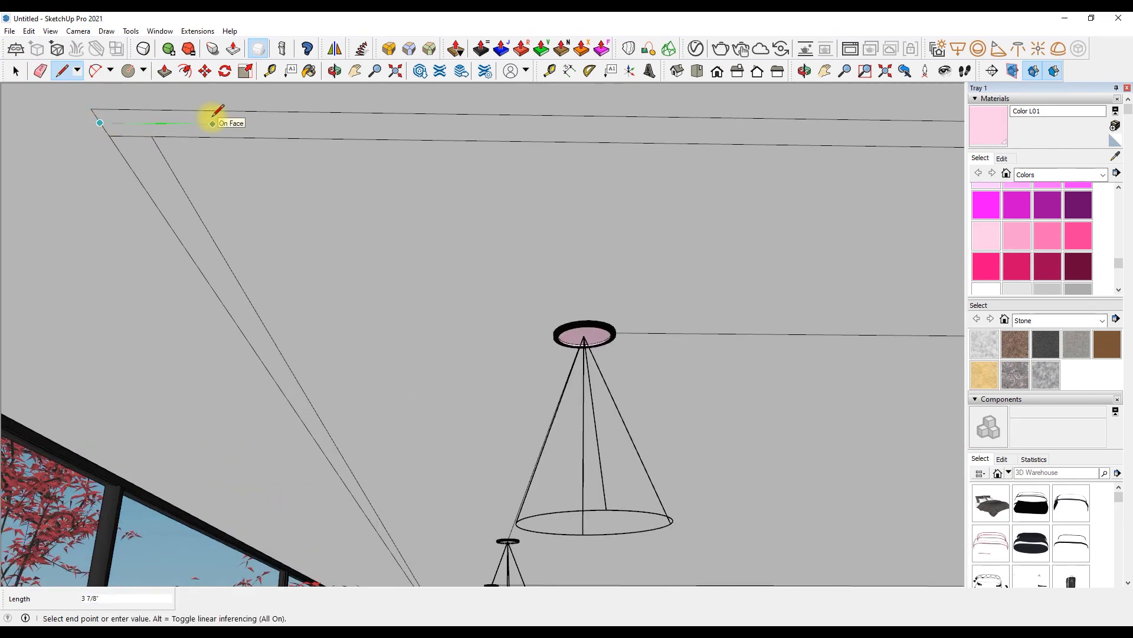
scroll(46, 106, "down", 2)
scroll(48, 114, "down", 3)
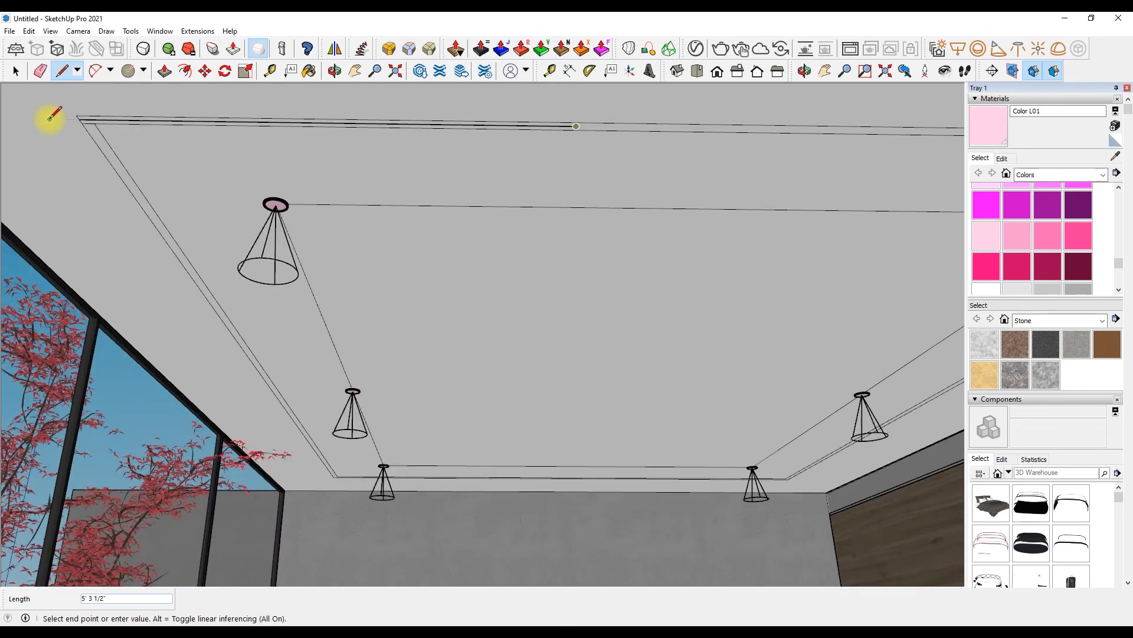
scroll(47, 114, "down", 3)
scroll(402, 93, "up", 1)
key("space")
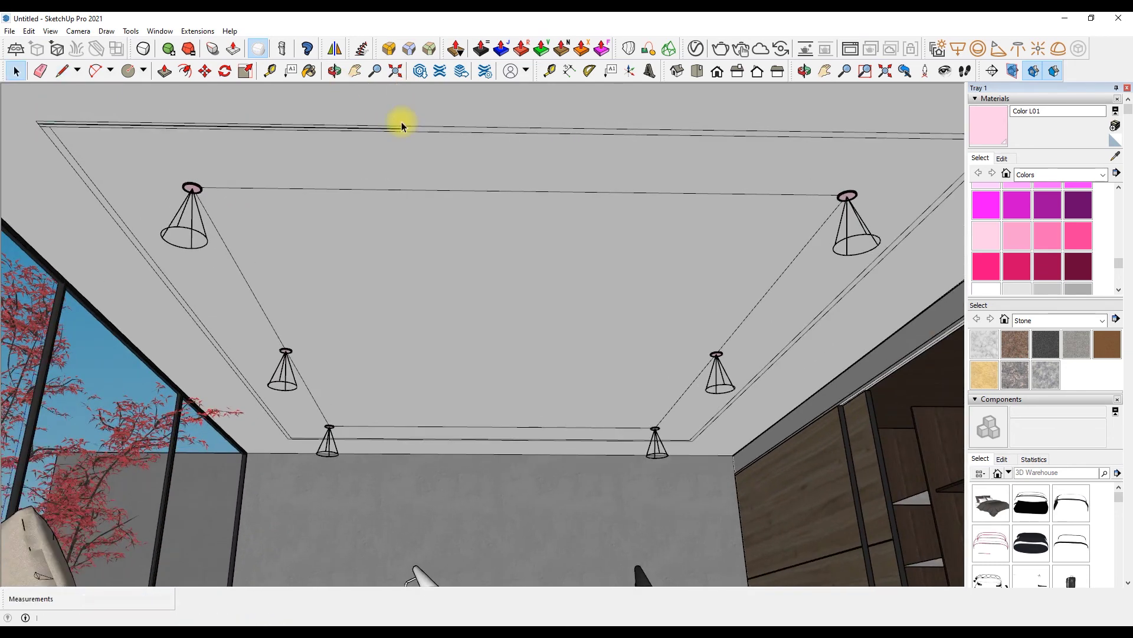
Step: Draw a V-Ray rectangle light corner to corner along the ceiling recess
left_click(959, 51)
left_click(36, 122)
scroll(830, 119, "down", 1)
scroll(883, 147, "up", 3)
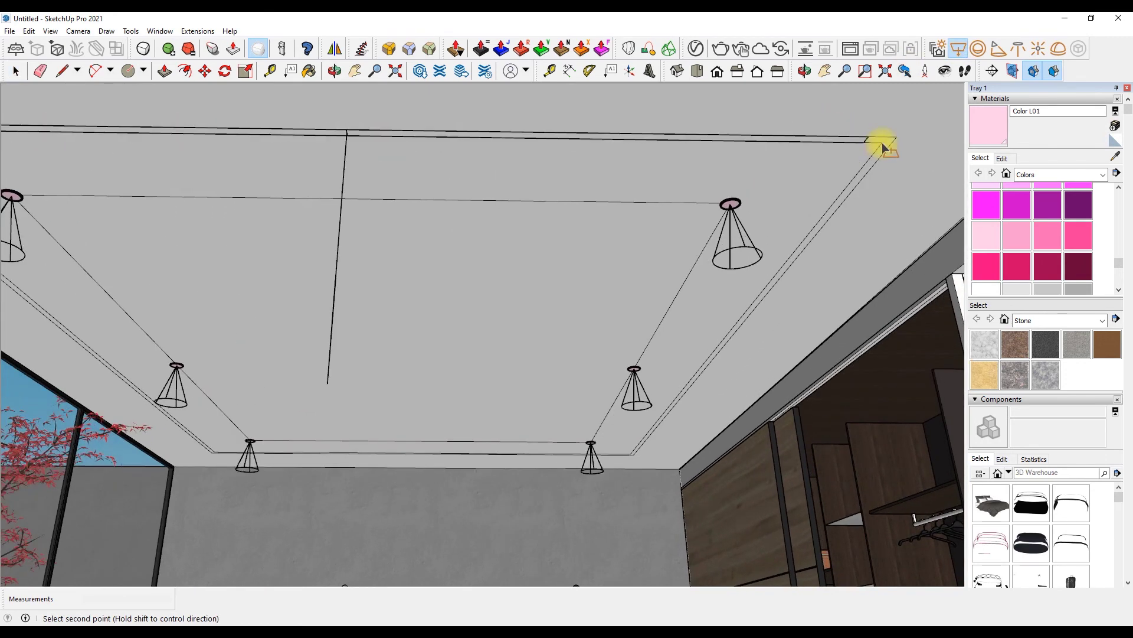
scroll(884, 146, "up", 2)
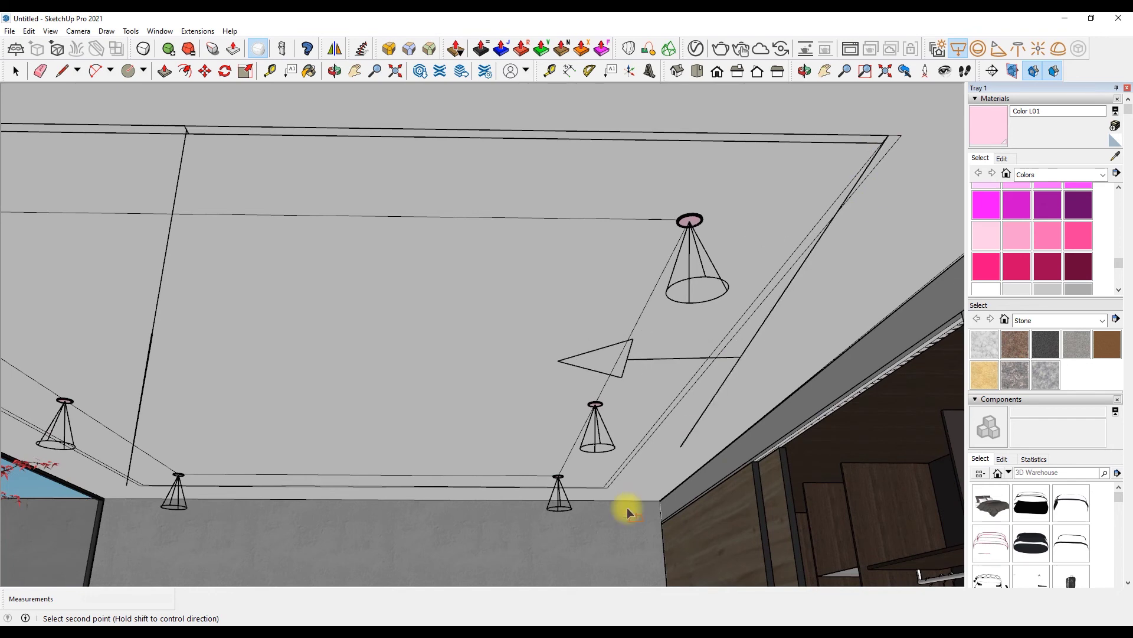
scroll(600, 479, "up", 3)
scroll(601, 470, "up", 2)
scroll(601, 470, "up", 1)
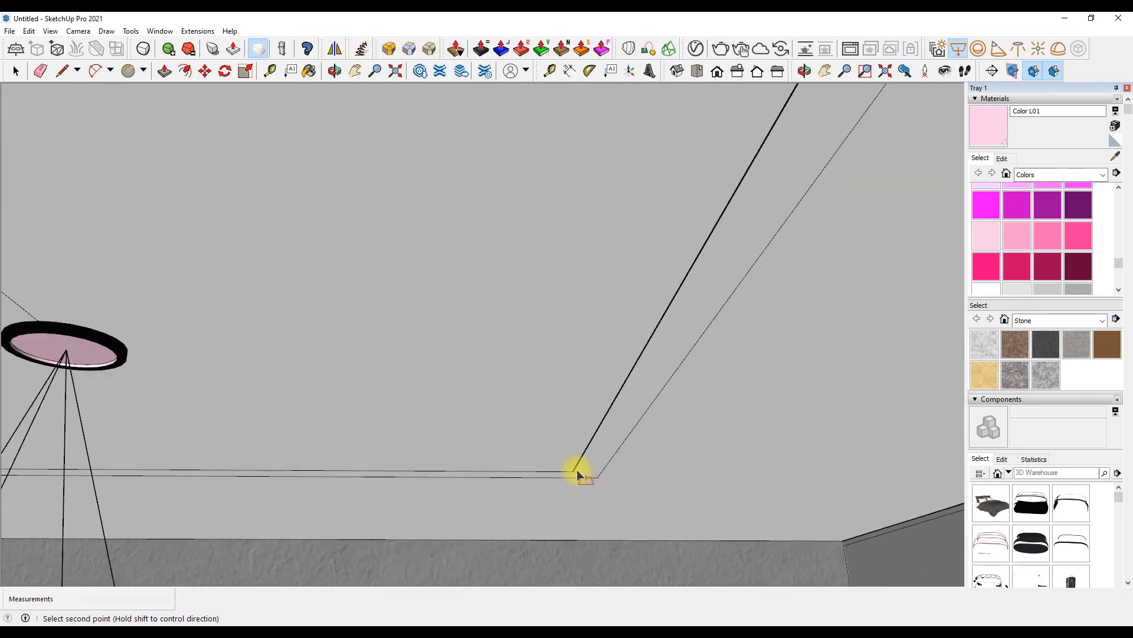
left_click(579, 469)
scroll(563, 479, "down", 3)
scroll(563, 479, "up", 3)
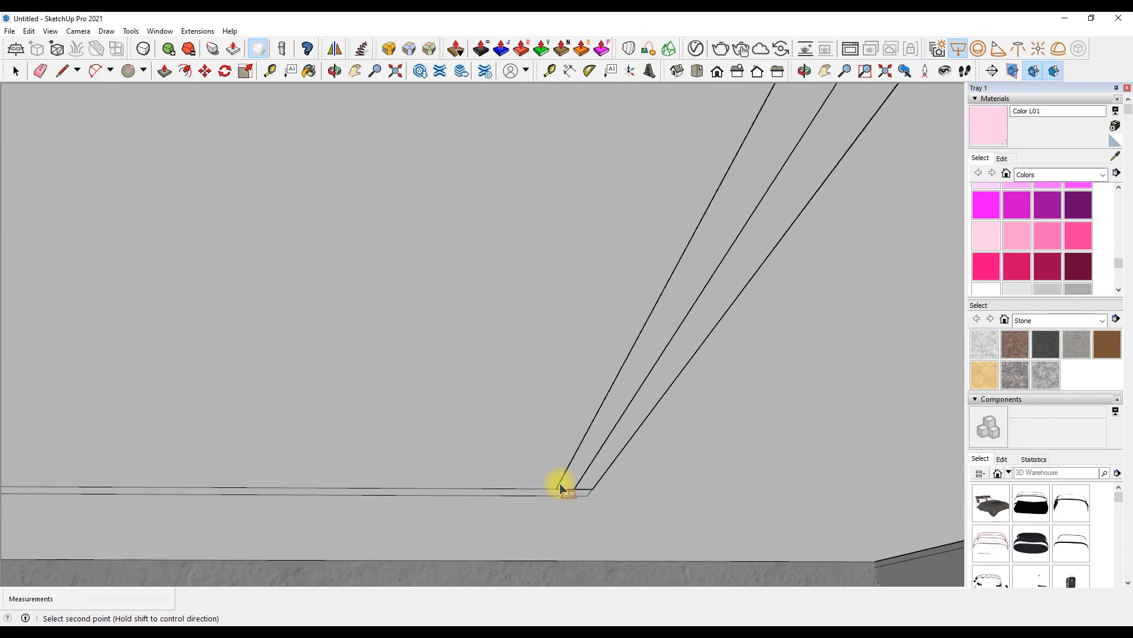
scroll(553, 490, "up", 1)
Step: Start a second rectangle light at the ceiling corner and orbit to the other side
left_click(607, 497)
scroll(607, 497, "down", 2)
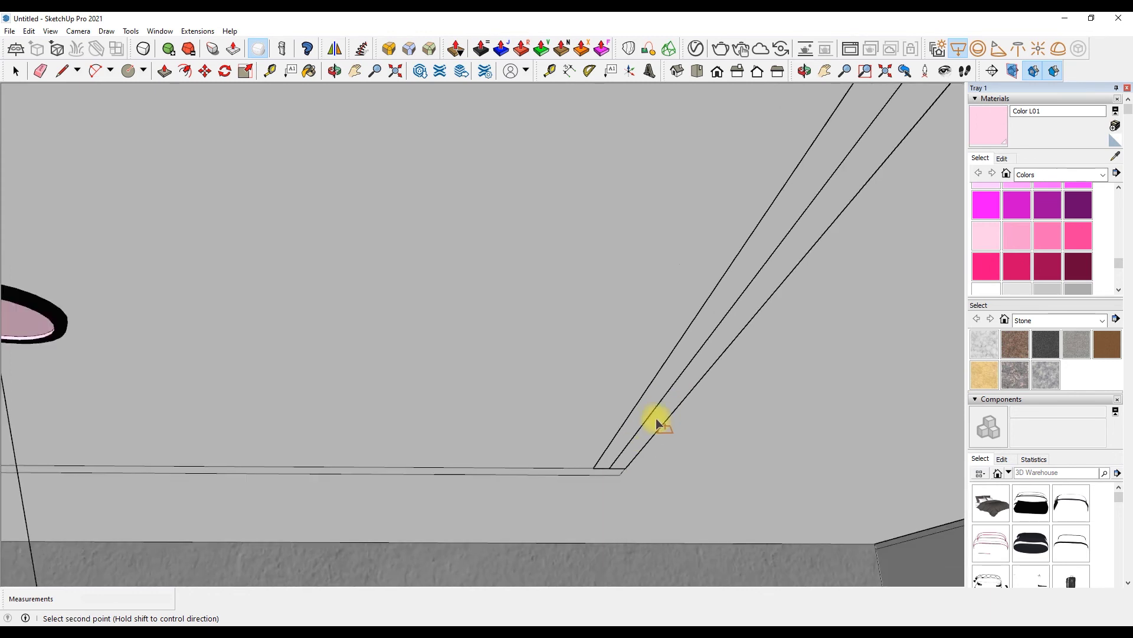
scroll(608, 457, "down", 2)
scroll(608, 457, "down", 3)
middle_click_drag(619, 463, 101, 476)
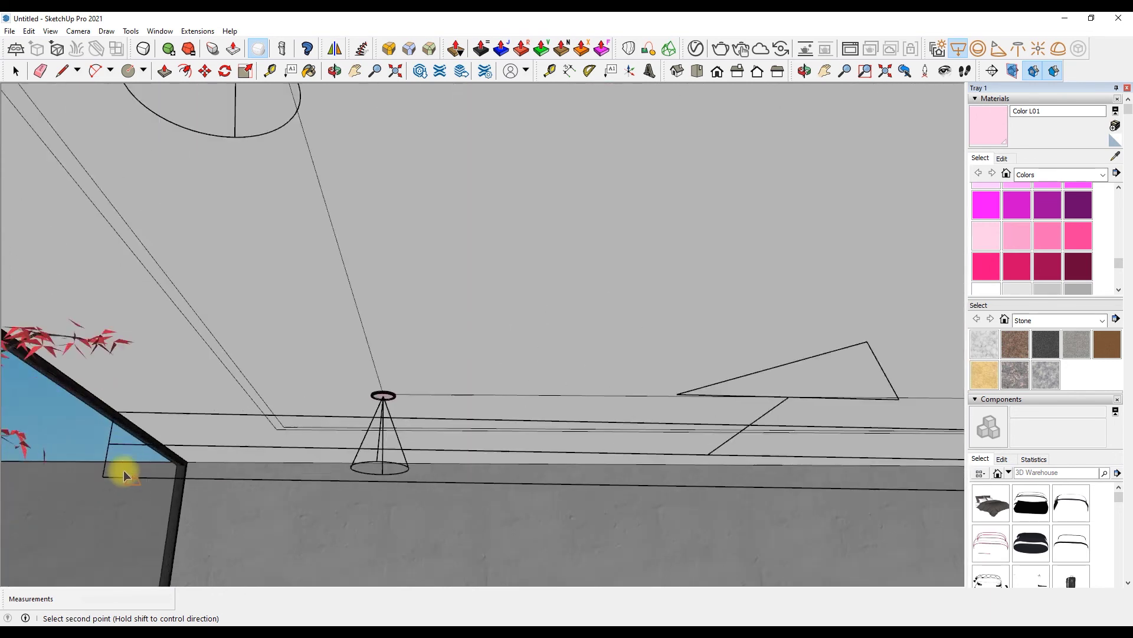
scroll(313, 440, "up", 3)
scroll(295, 393, "up", 3)
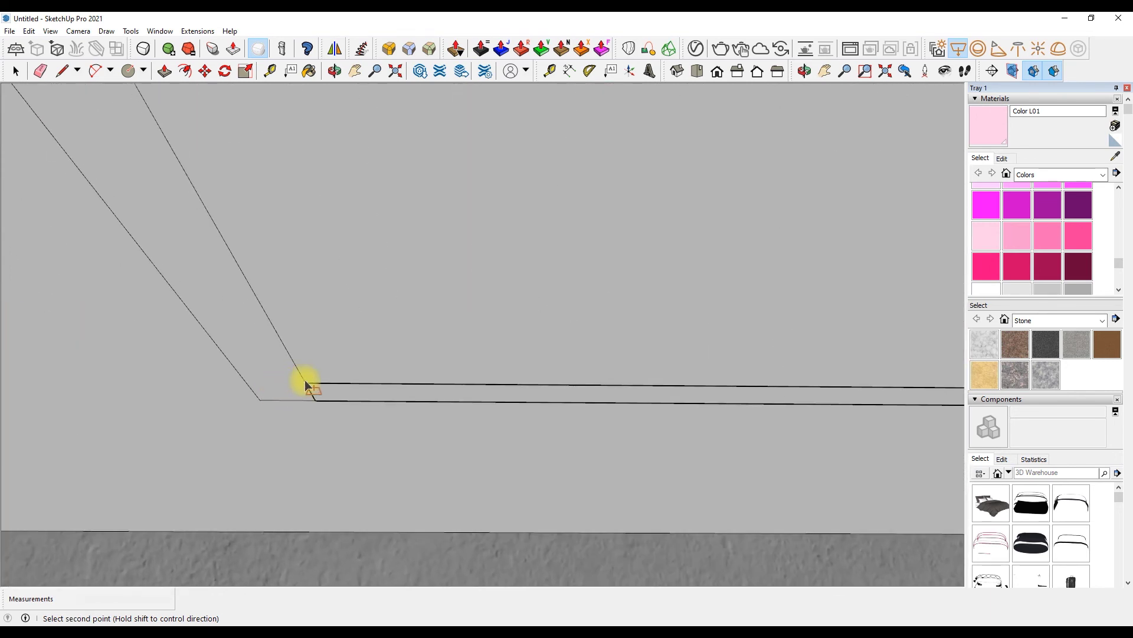
Step: Finish the second rectangle light at its far ceiling corner
scroll(299, 471, "down", 3)
scroll(323, 461, "down", 2)
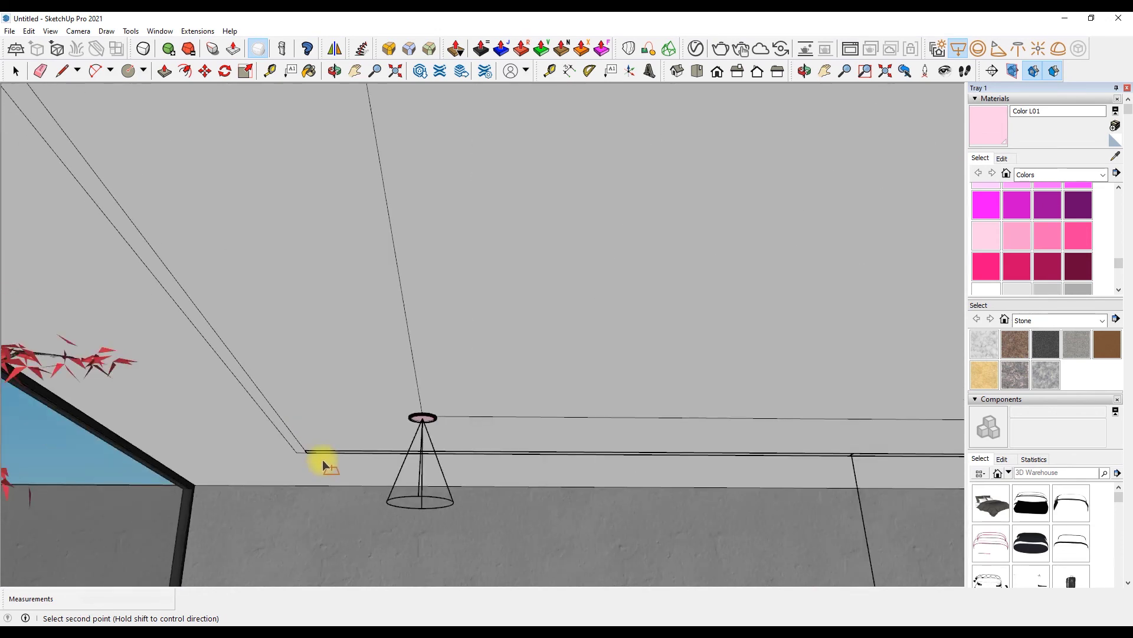
scroll(324, 461, "down", 3)
scroll(323, 461, "down", 2)
scroll(217, 331, "up", 2)
scroll(222, 307, "up", 3)
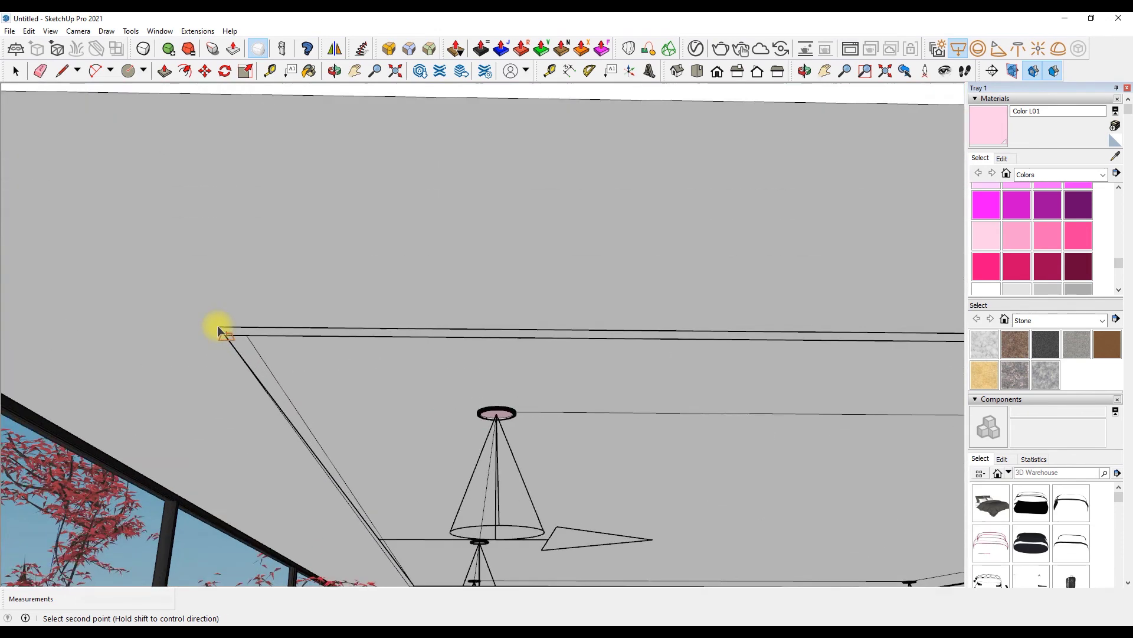
scroll(221, 328, "up", 2)
scroll(225, 333, "up", 2)
left_click(226, 334)
scroll(177, 306, "down", 1)
scroll(177, 296, "down", 3)
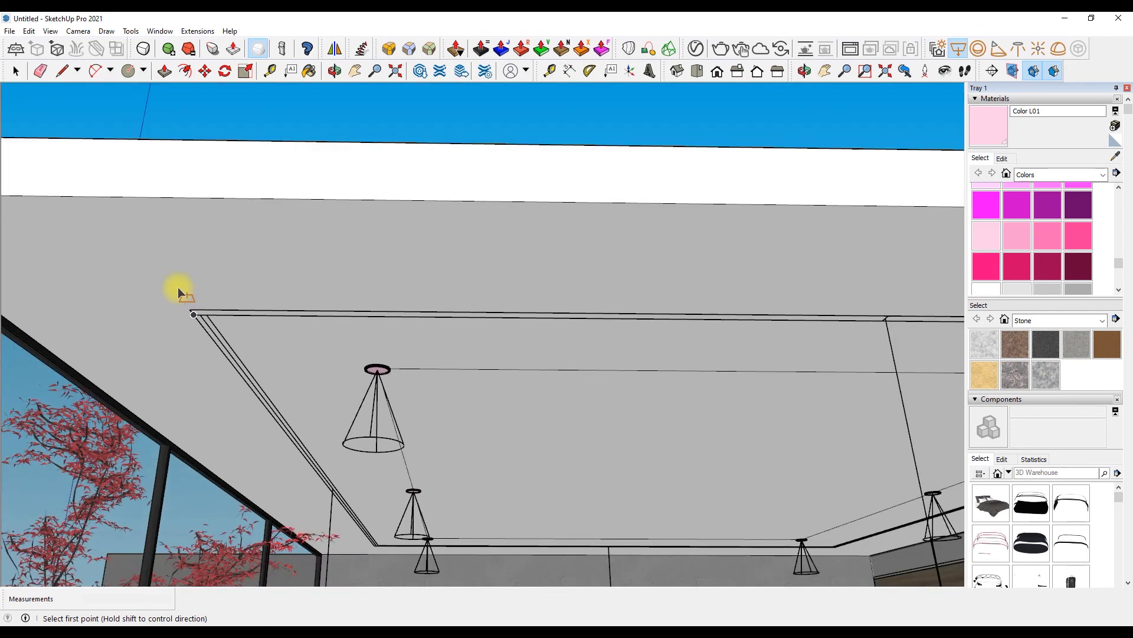
scroll(180, 282, "down", 3)
scroll(195, 289, "down", 2)
scroll(236, 378, "up", 1)
scroll(246, 397, "up", 3)
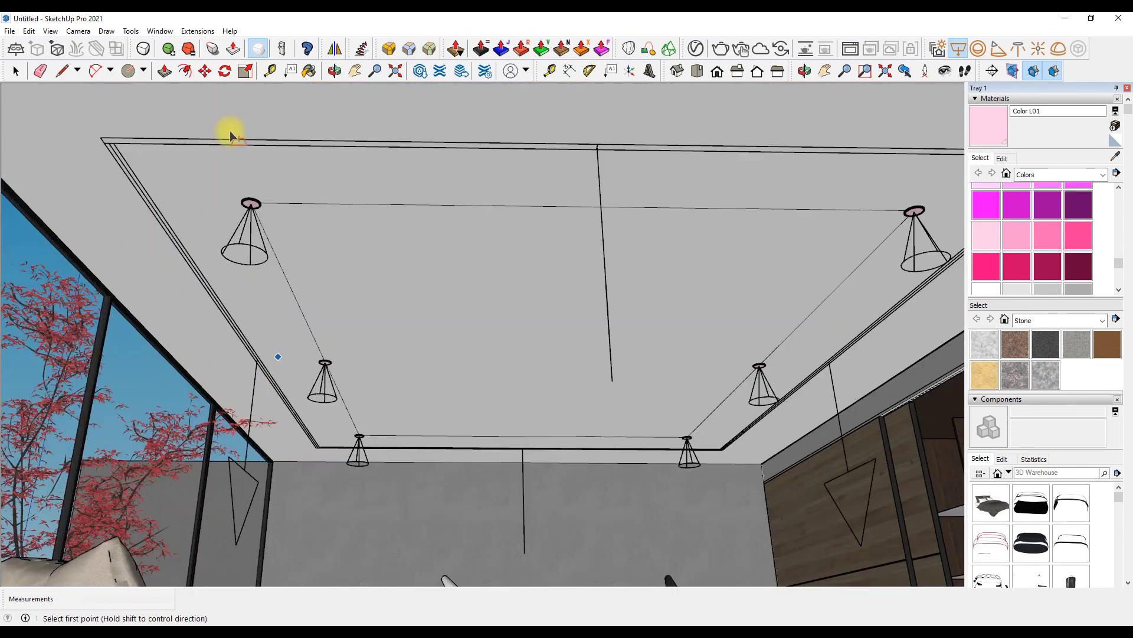
Step: Erase the four lines linking the ceiling downlights
left_click(32, 71)
left_click(307, 329)
left_click(367, 204)
left_click(628, 435)
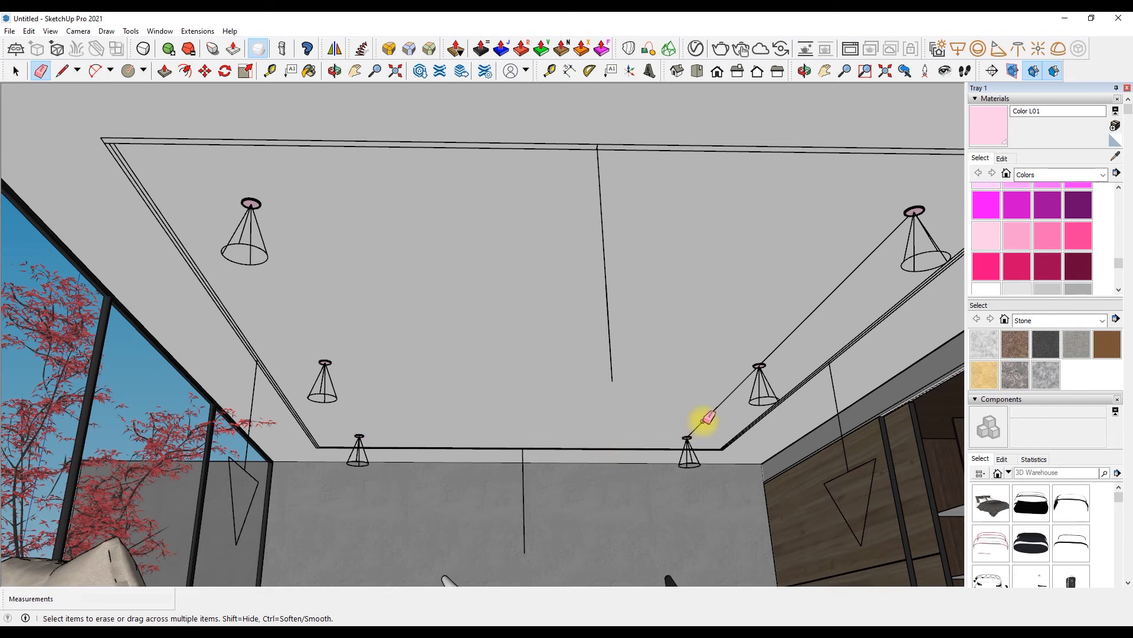
left_click(709, 419)
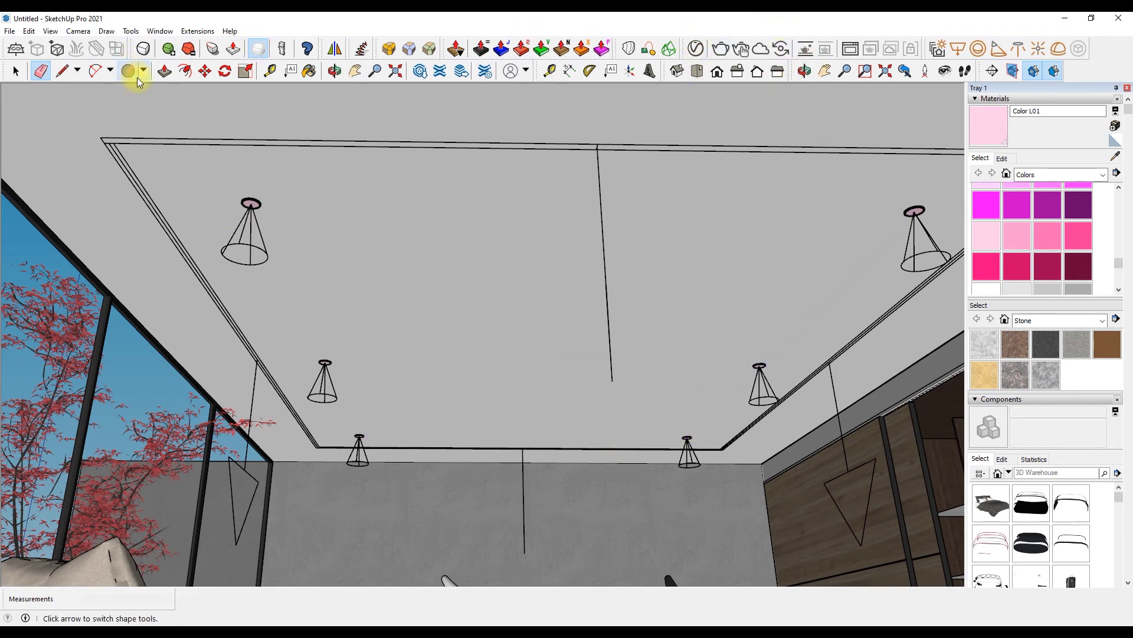
Step: In the V-Ray Asset Editor, set the rectangle lights' intensity to 300
left_click(695, 48)
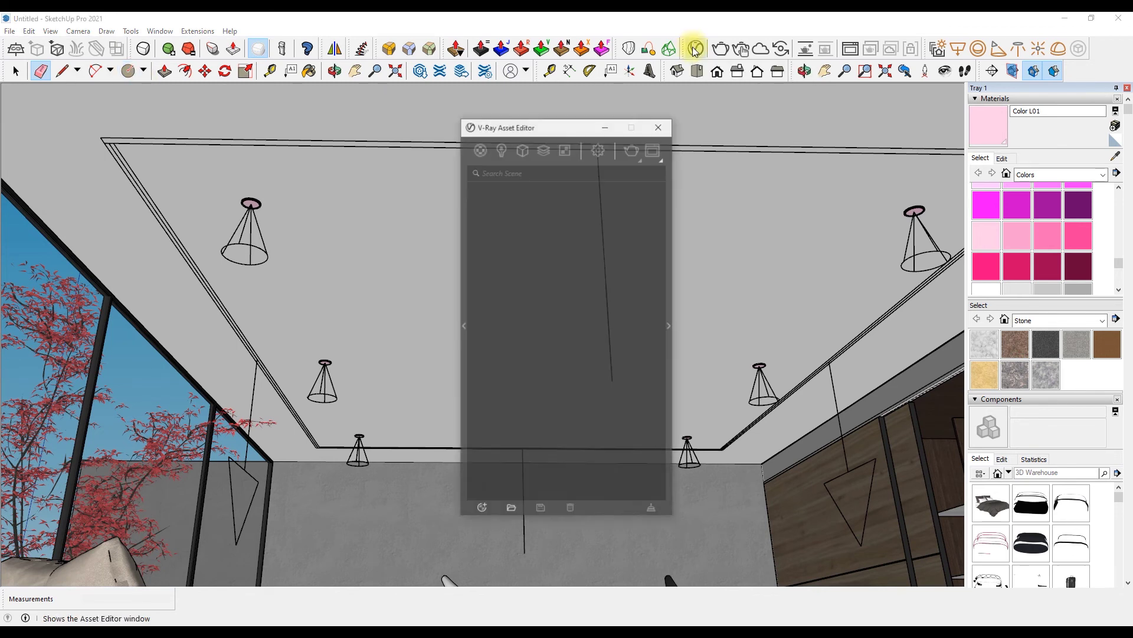
left_click(500, 150)
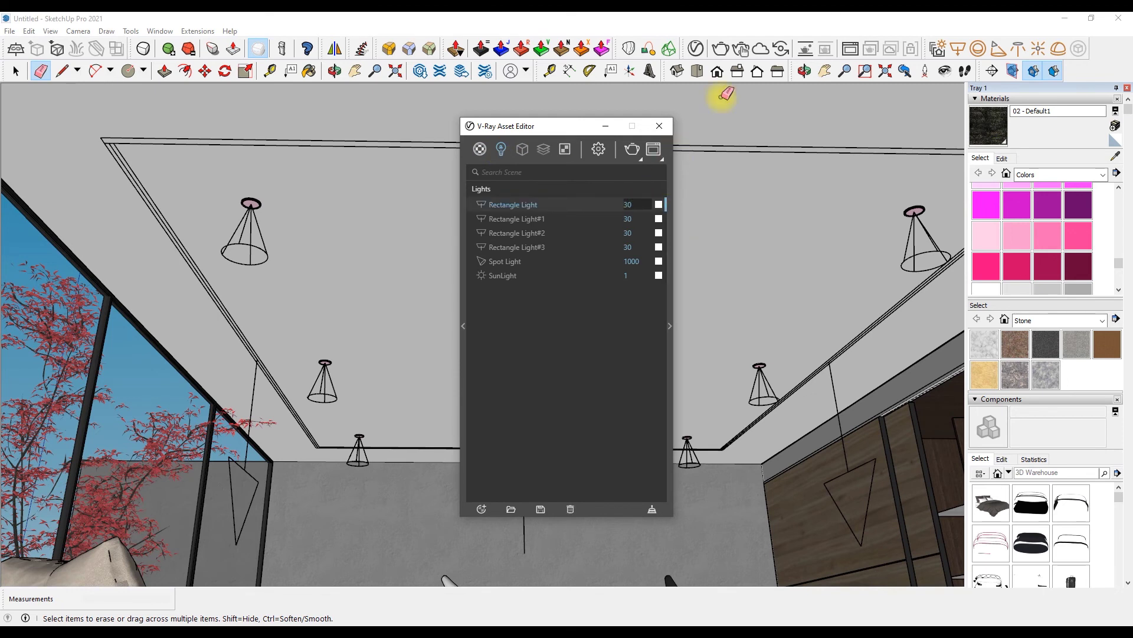
left_click(671, 323)
type("0")
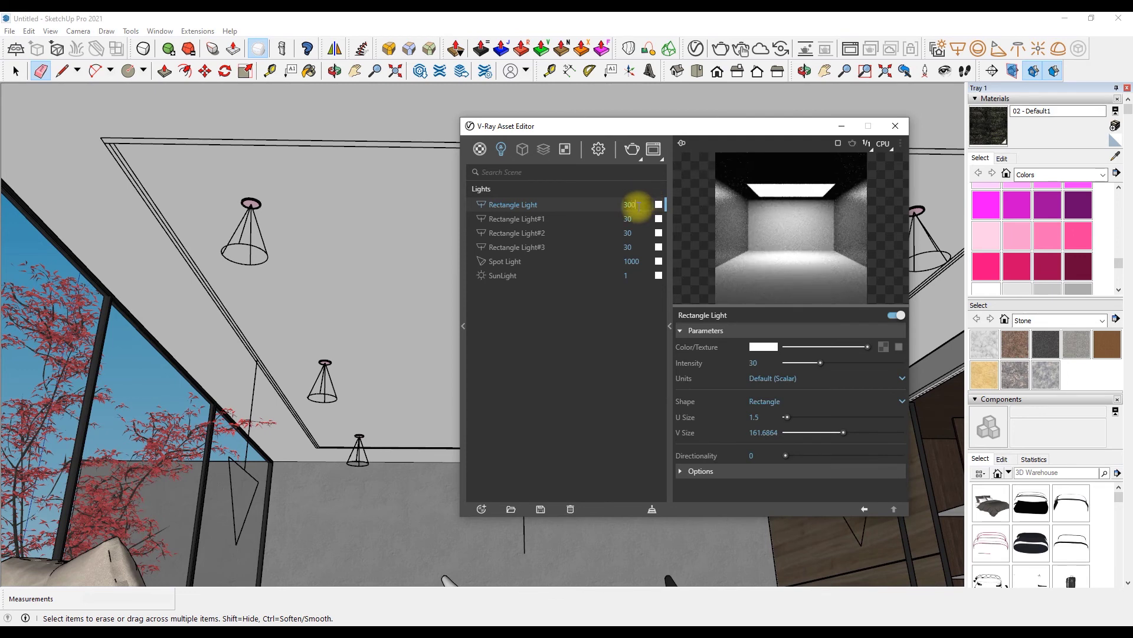
double_click(630, 218)
type("300300")
double_click(629, 247)
type("300")
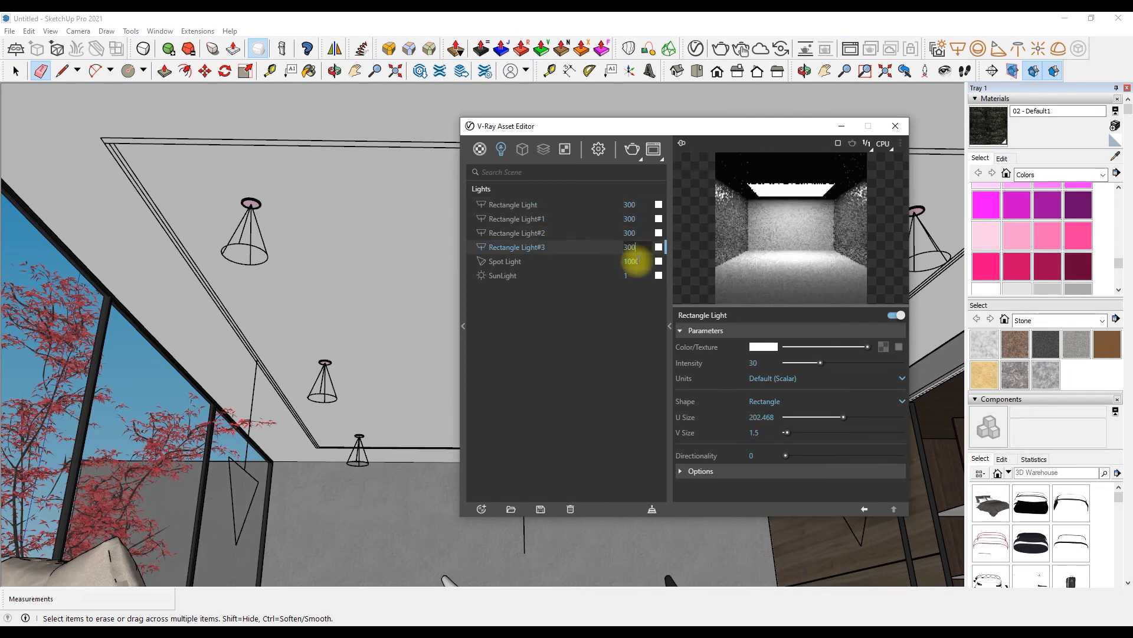
Step: Give the Spot Light penumbra 55, Lumens units, Inverse decay and shadow radius 1
left_click(608, 260)
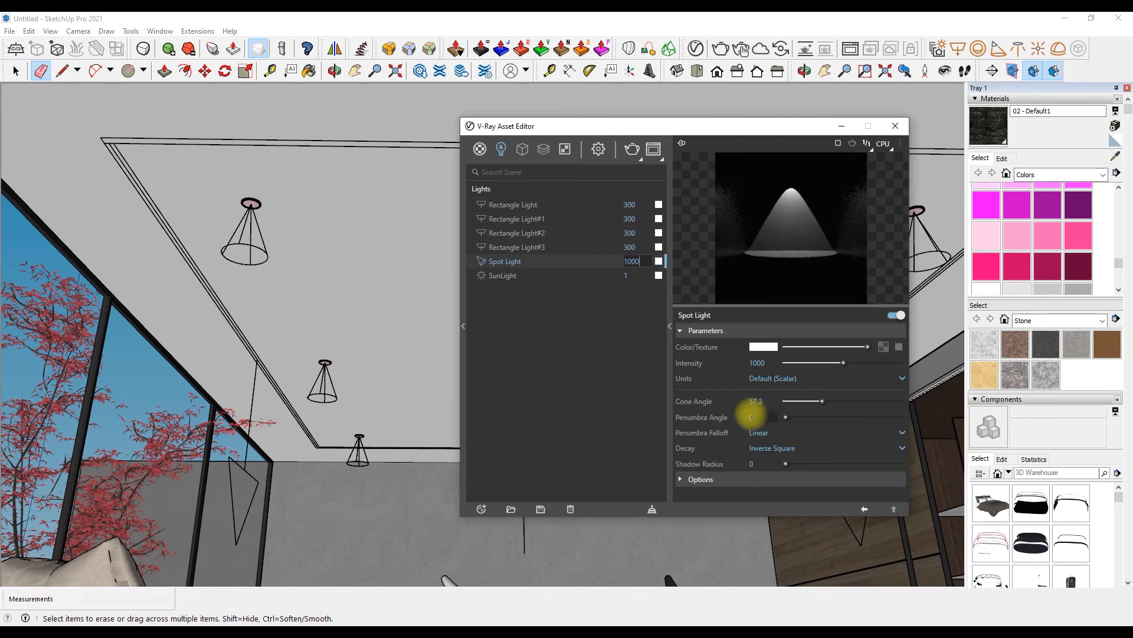
type("55")
key("Return")
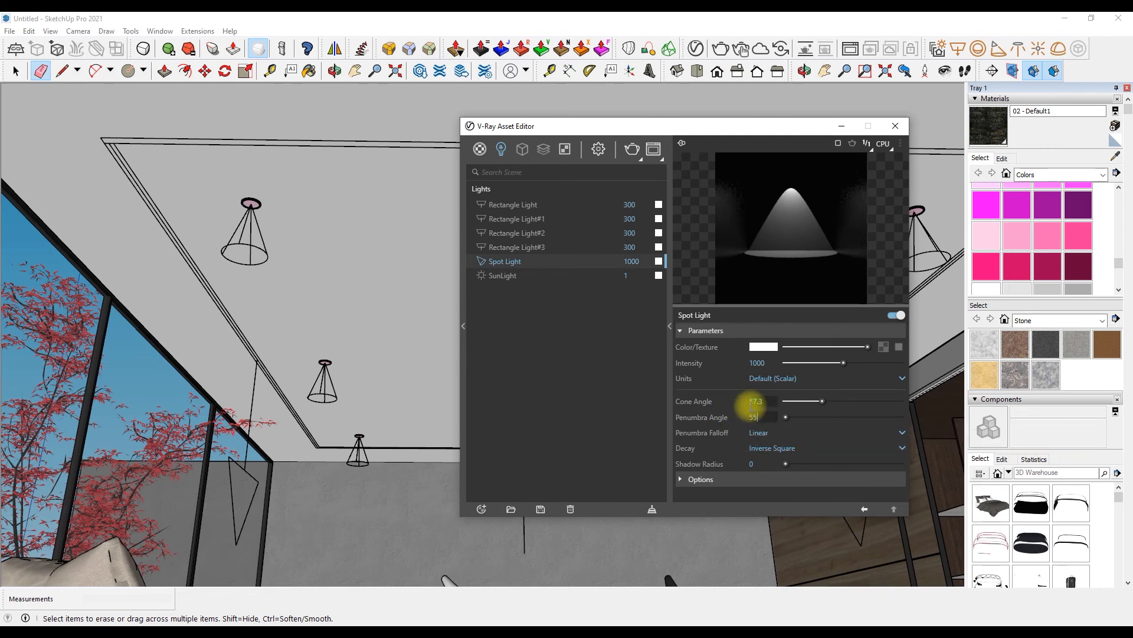
left_click(778, 381)
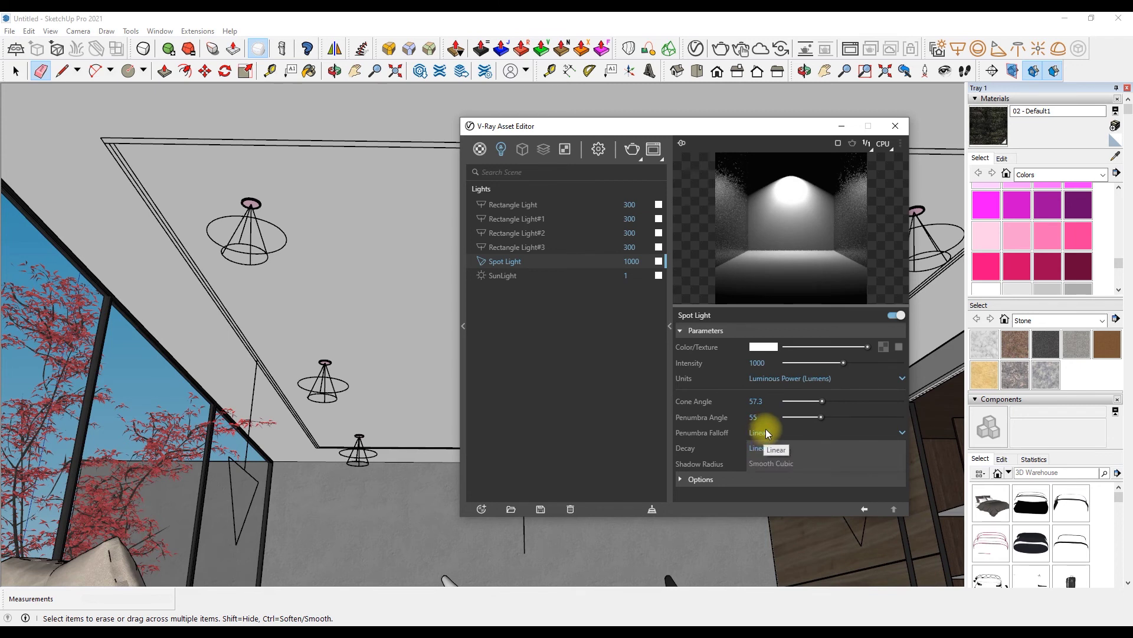
left_click(777, 449)
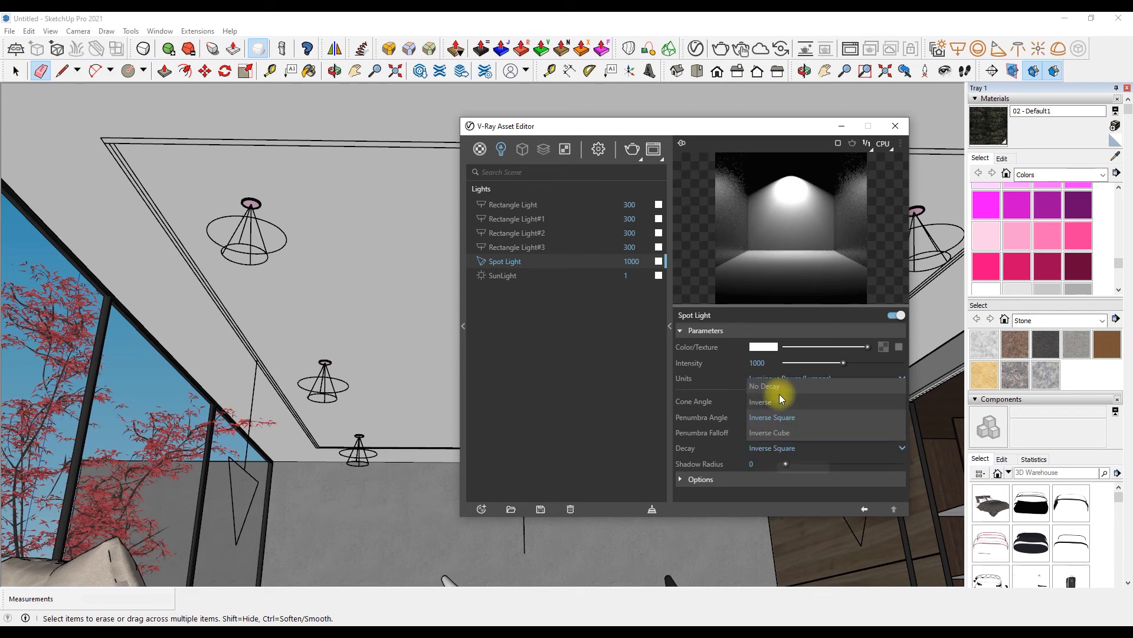
left_click(775, 401)
left_click(795, 466)
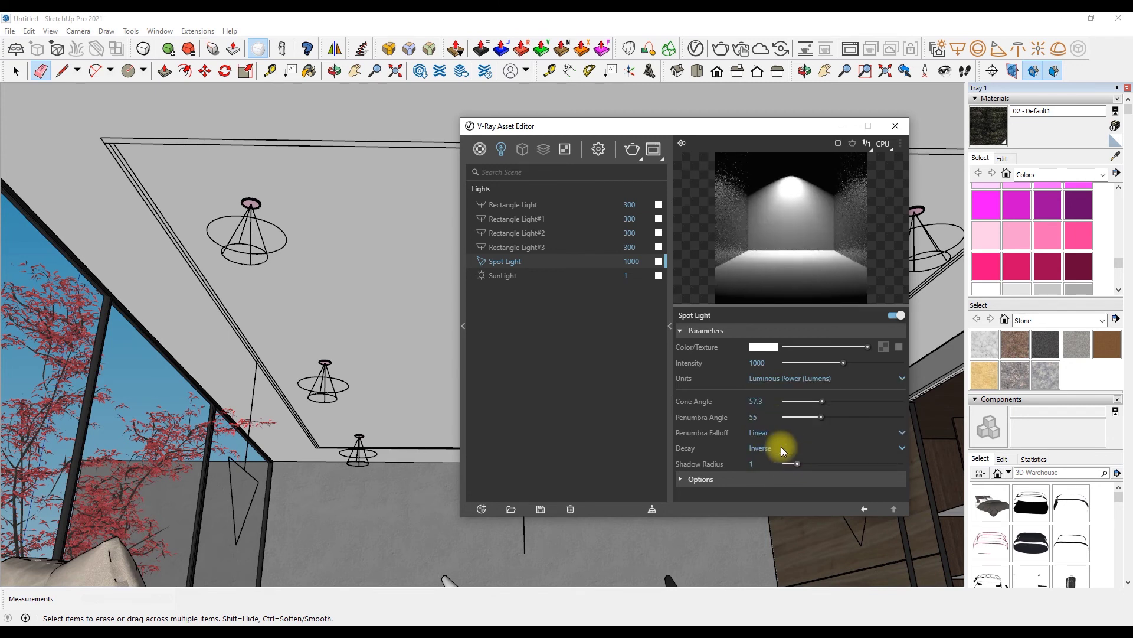
Step: Recheck Rectangle Light#3, then sample the lamp's pink lens material into the Asset Editor
left_click(565, 247)
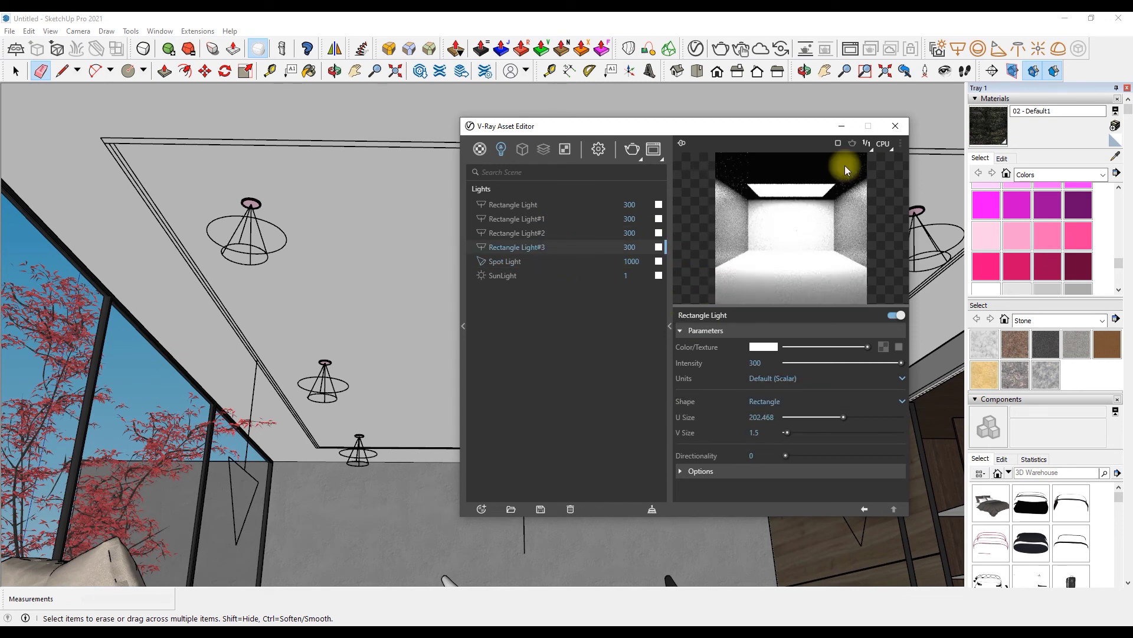
left_click(886, 133)
scroll(177, 215, "up", 2)
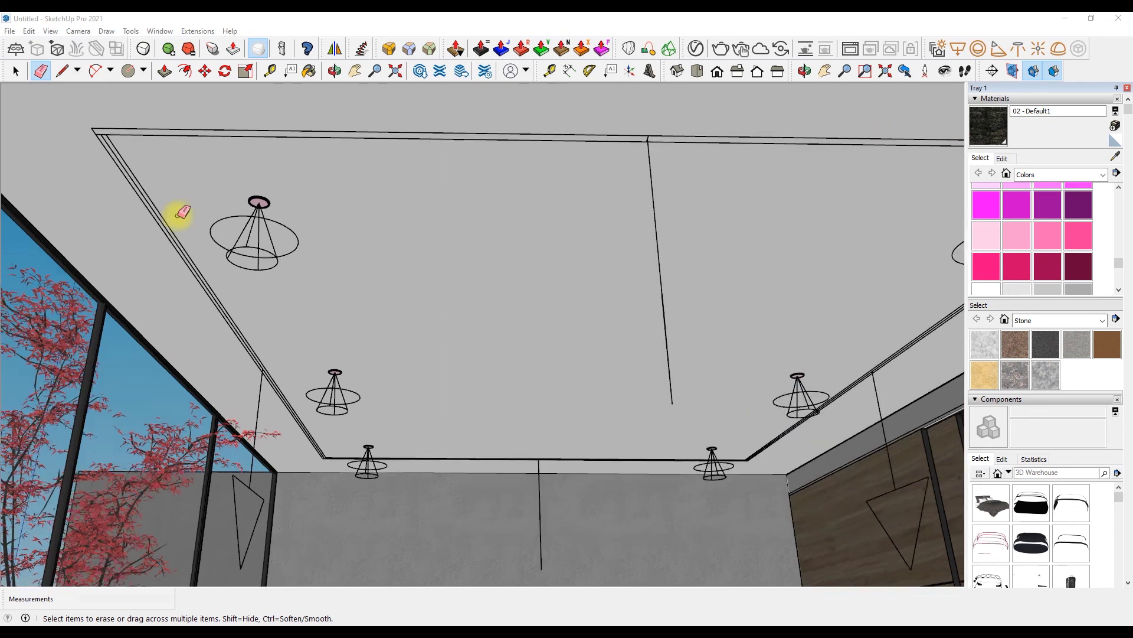
scroll(253, 189, "up", 3)
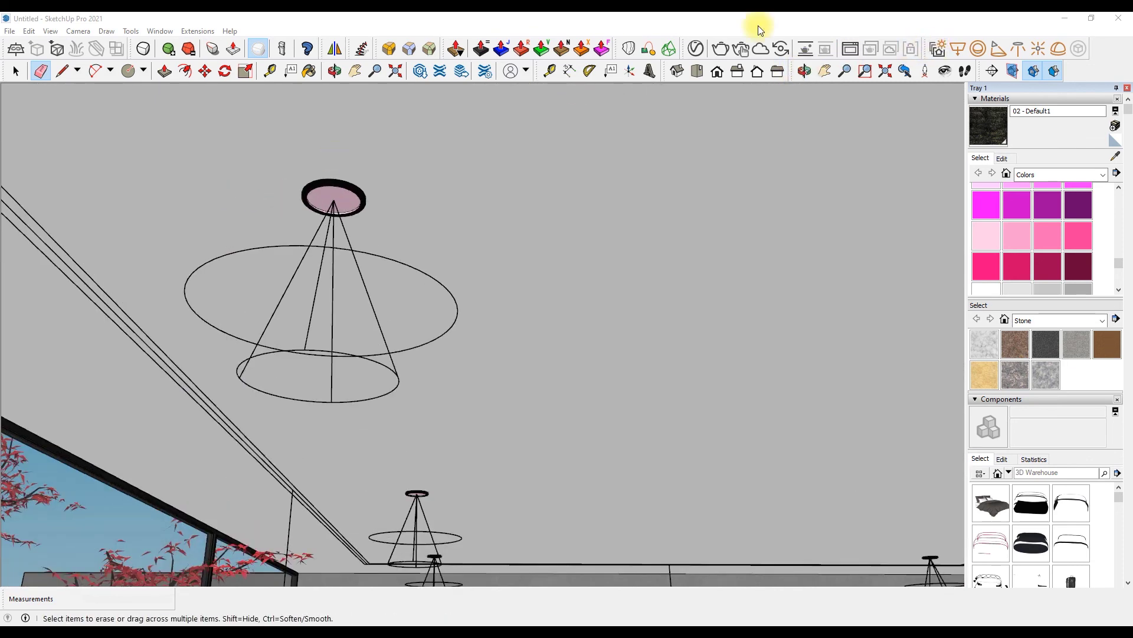
left_click(713, 49)
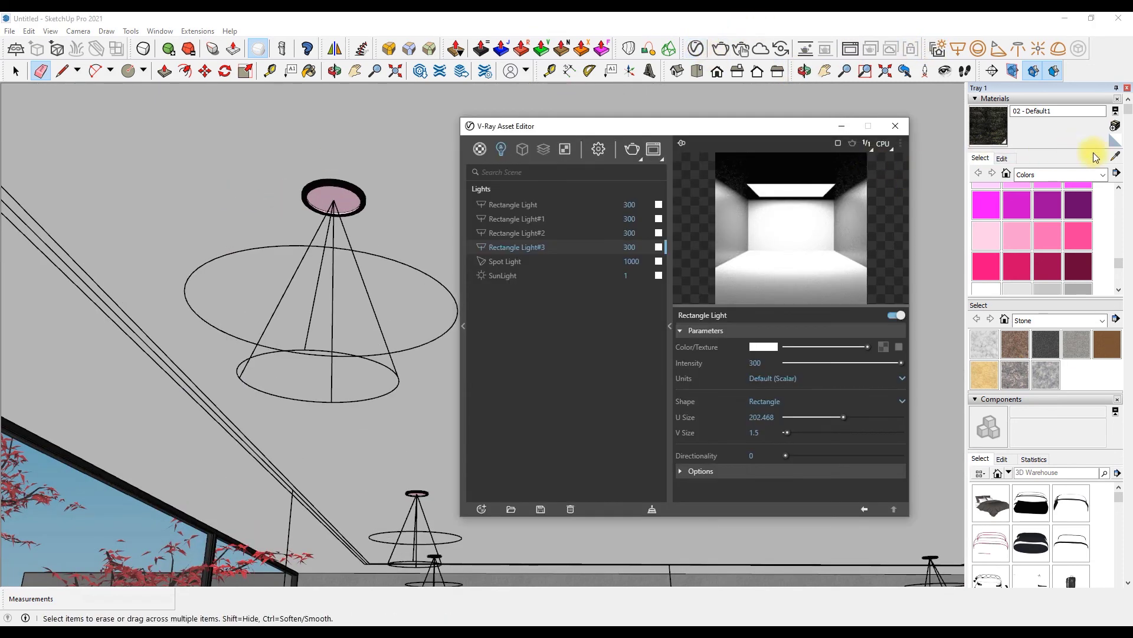
left_click(1116, 155)
scroll(354, 189, "up", 3)
left_click(374, 203)
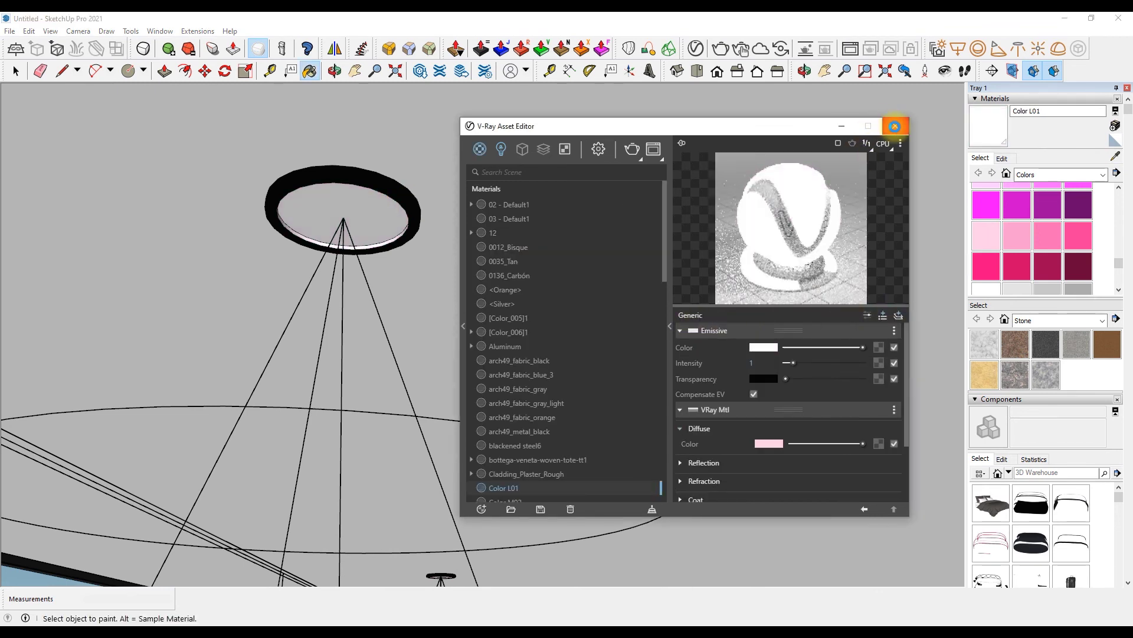
left_click(895, 127)
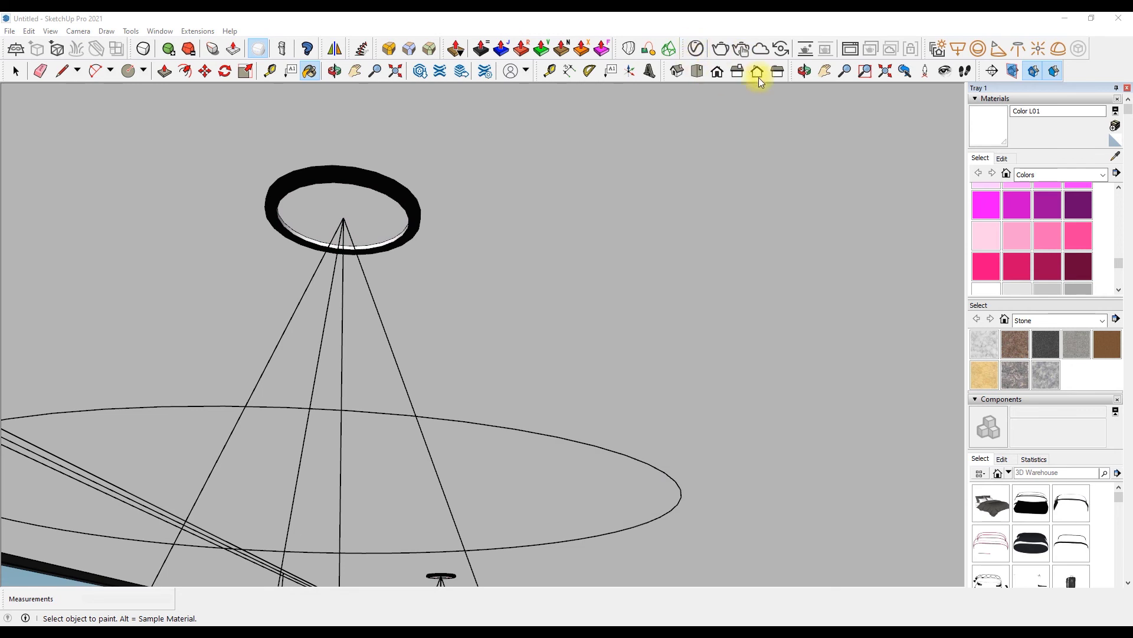
Step: Take Color M00 as the paint material and show the bedroom from the standard Right view
left_click(735, 74)
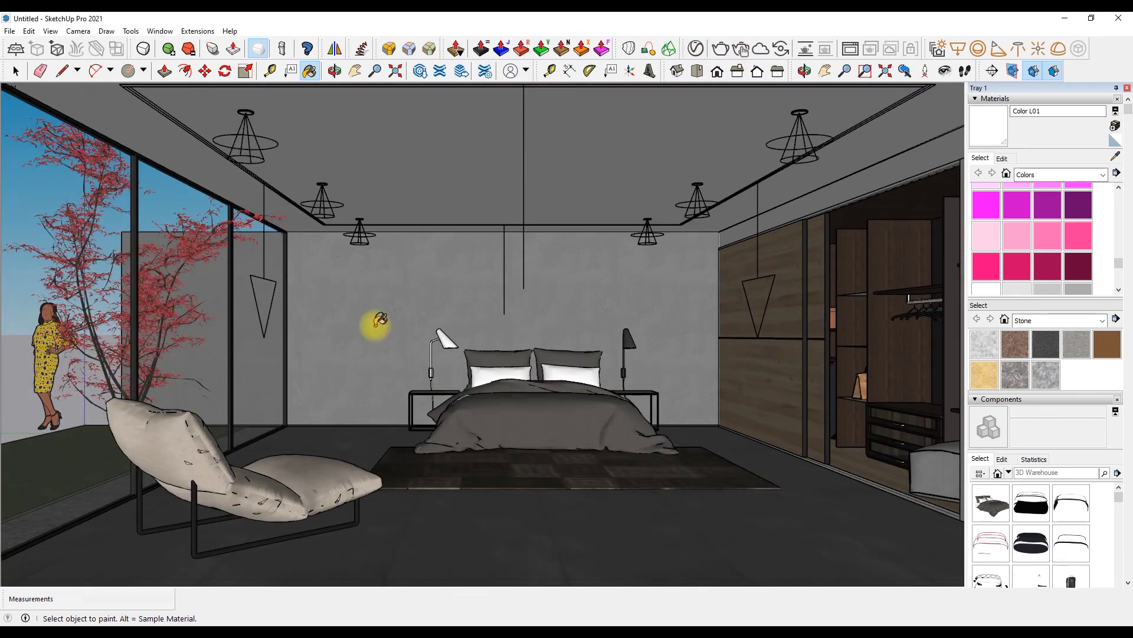
left_click(990, 292)
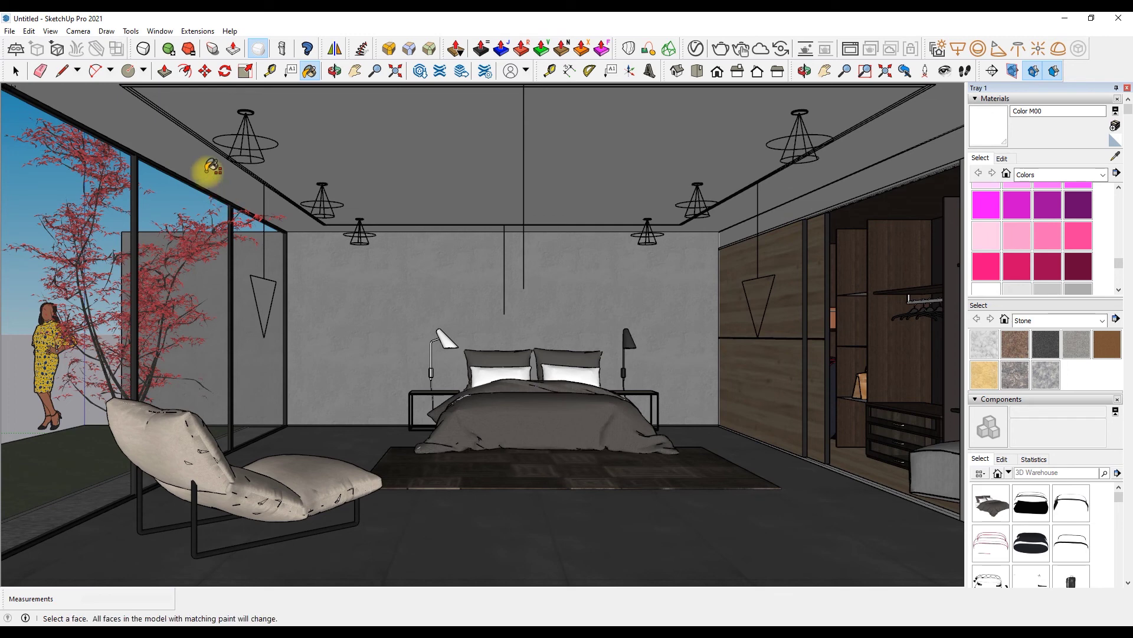
key("F4")
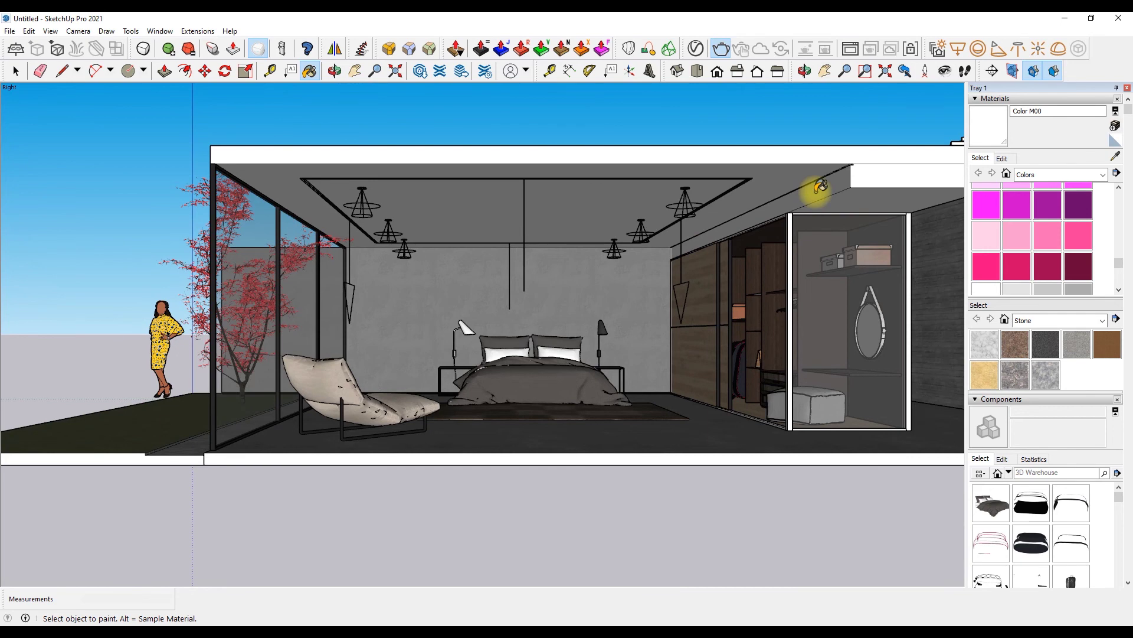
Step: Give the ceiling strip above the wardrobe a 2-inch depth
scroll(820, 188, "up", 3)
key("f")
scroll(760, 182, "up", 1)
scroll(922, 170, "up", 1)
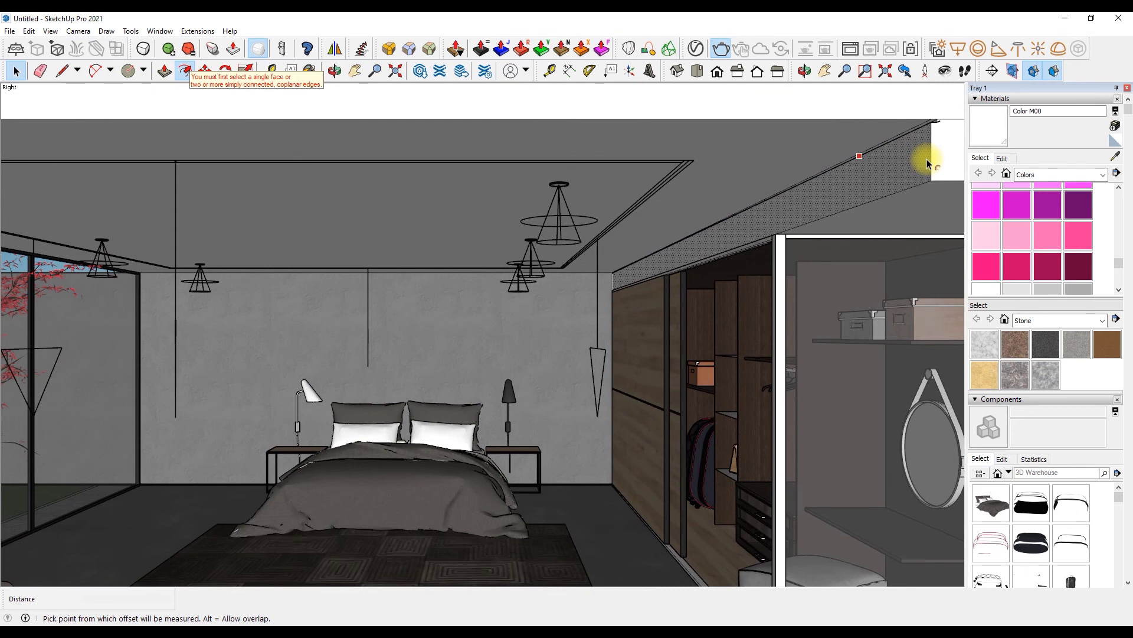
type("2\"")
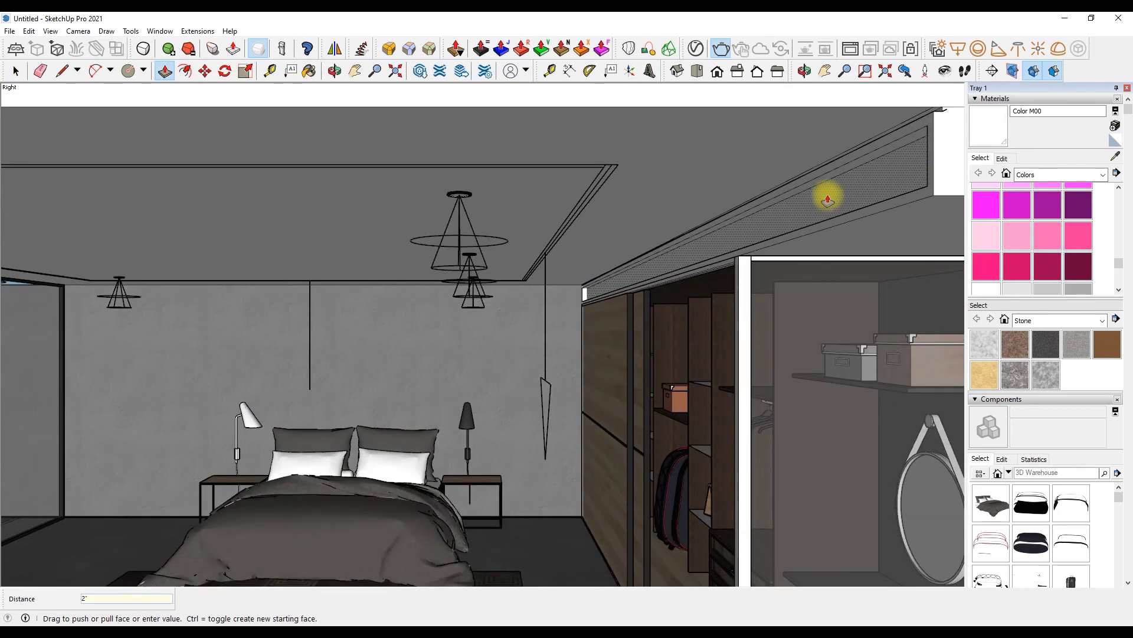
type("s")
Step: Stretch the ceiling strip along the wall's length on the red axis, then return to Select
scroll(587, 286, "up", 3)
scroll(576, 278, "up", 2)
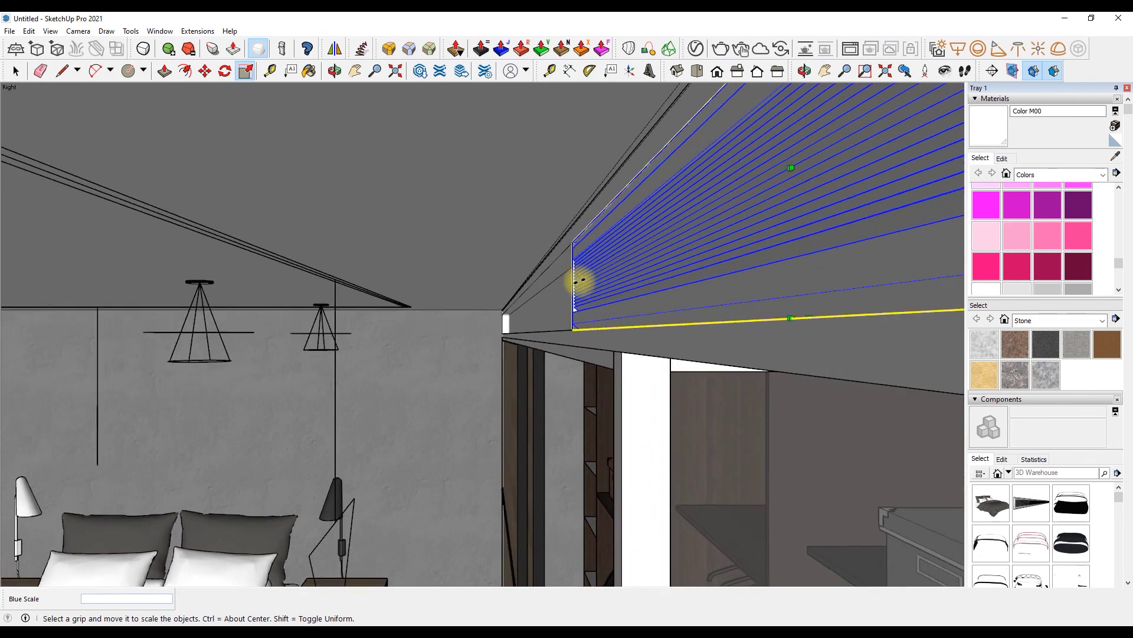
left_click_drag(575, 286, 505, 329)
scroll(537, 294, "down", 2)
scroll(513, 324, "up", 3)
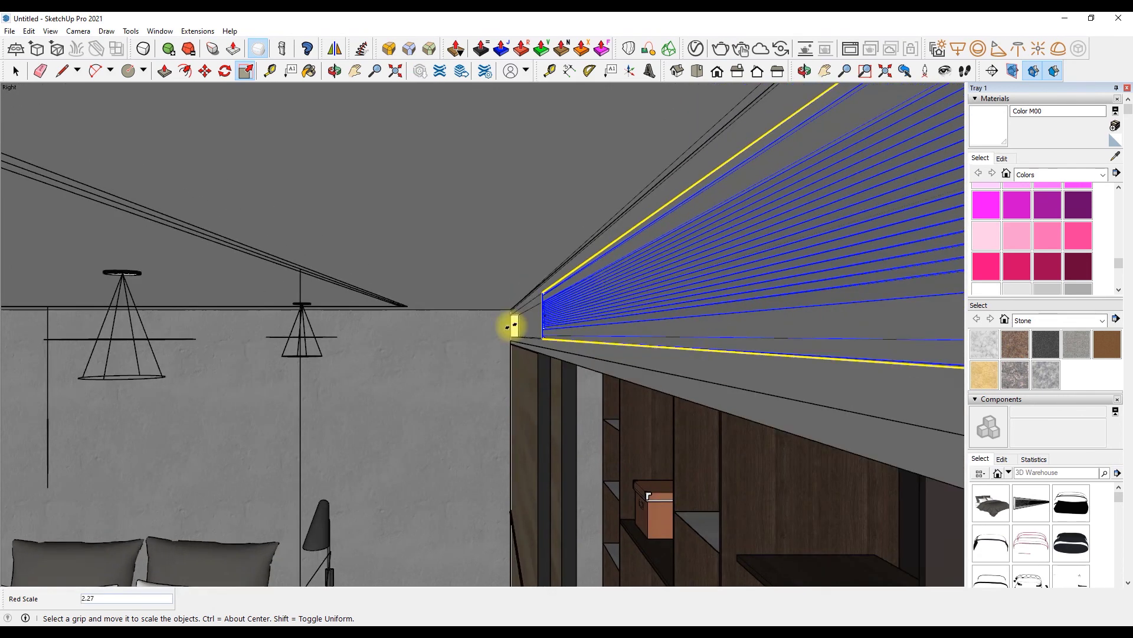
scroll(505, 329, "up", 2)
left_click(507, 333)
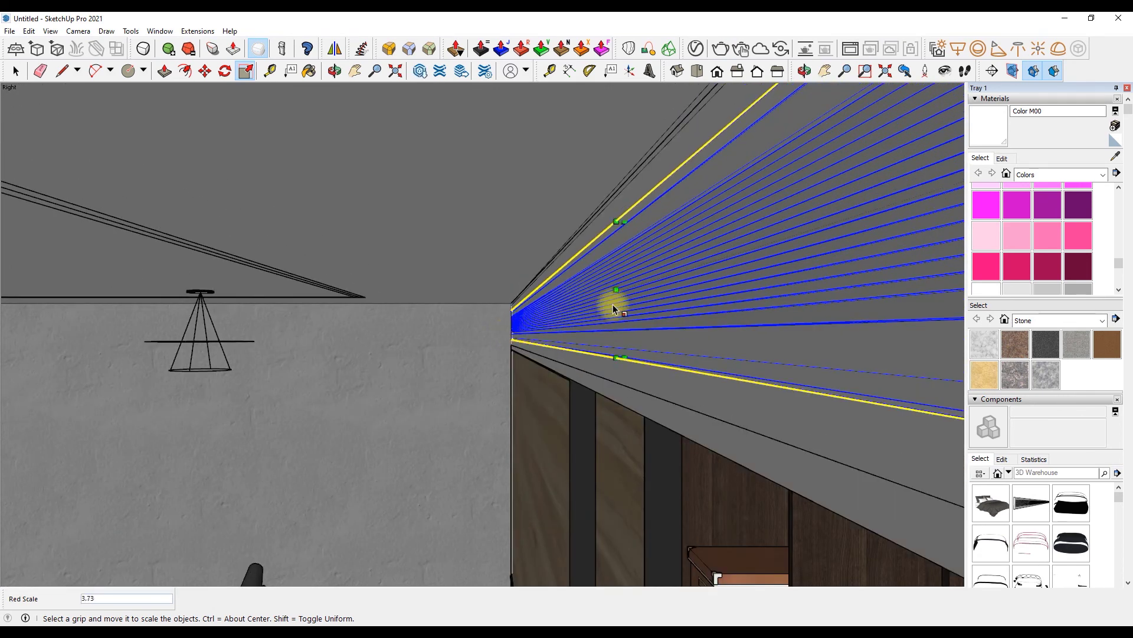
scroll(424, 334, "down", 2)
scroll(499, 323, "up", 3)
scroll(554, 277, "down", 1)
scroll(558, 273, "down", 2)
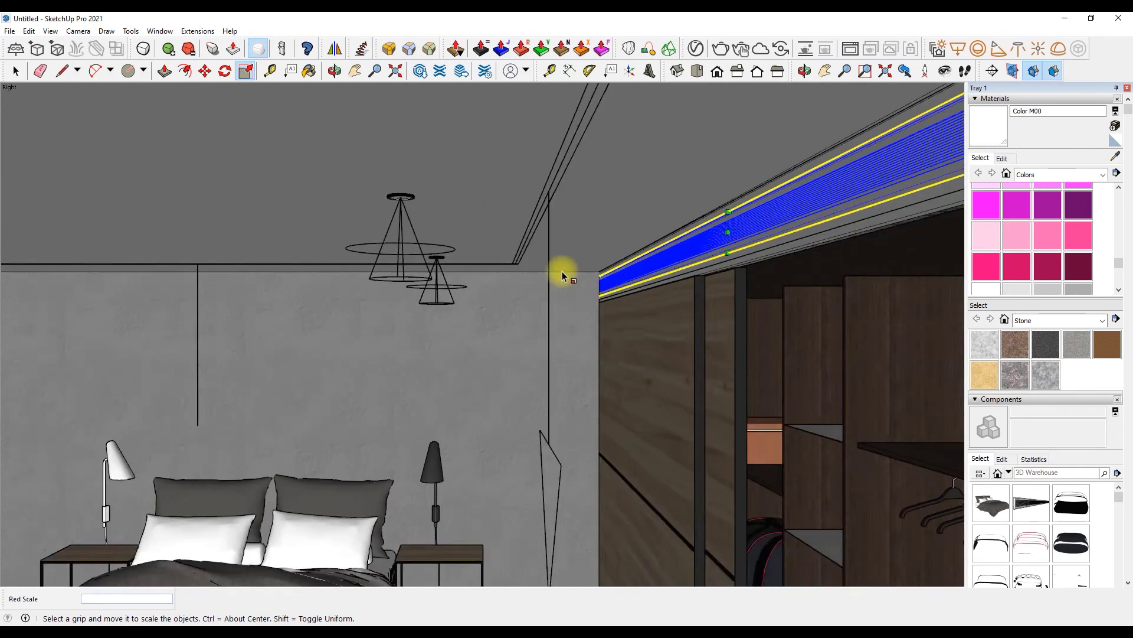
scroll(551, 288, "down", 2)
scroll(567, 266, "down", 1)
key("space")
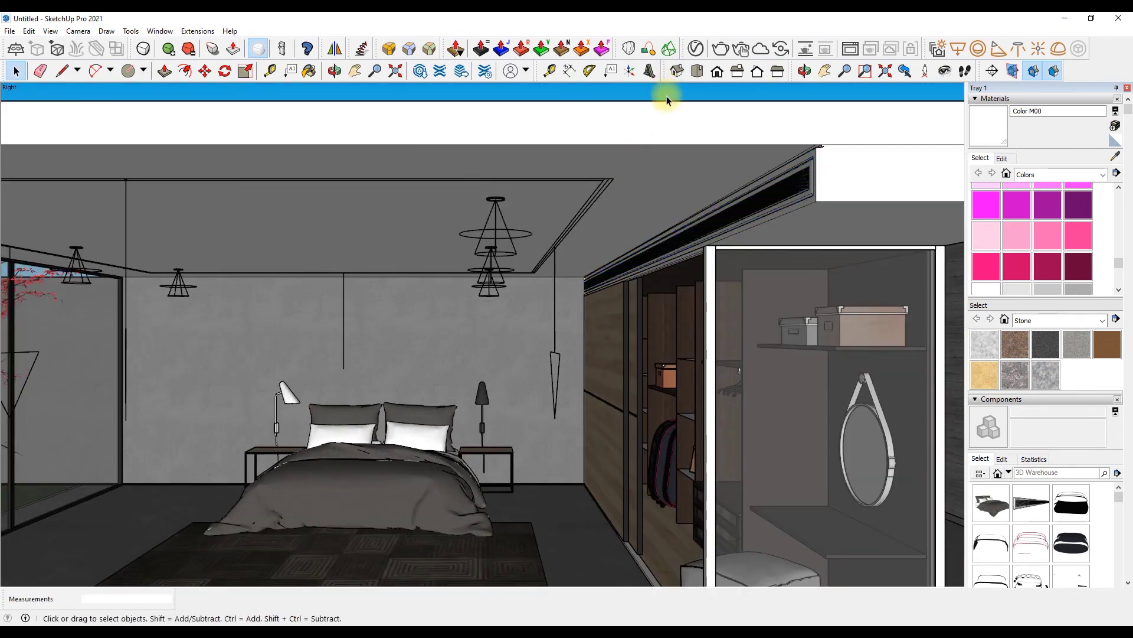
scroll(683, 113, "up", 2)
scroll(216, 327, "up", 2)
scroll(300, 300, "up", 2)
Step: Begin a line from the window-frame corner with the Line tool
scroll(301, 300, "down", 1)
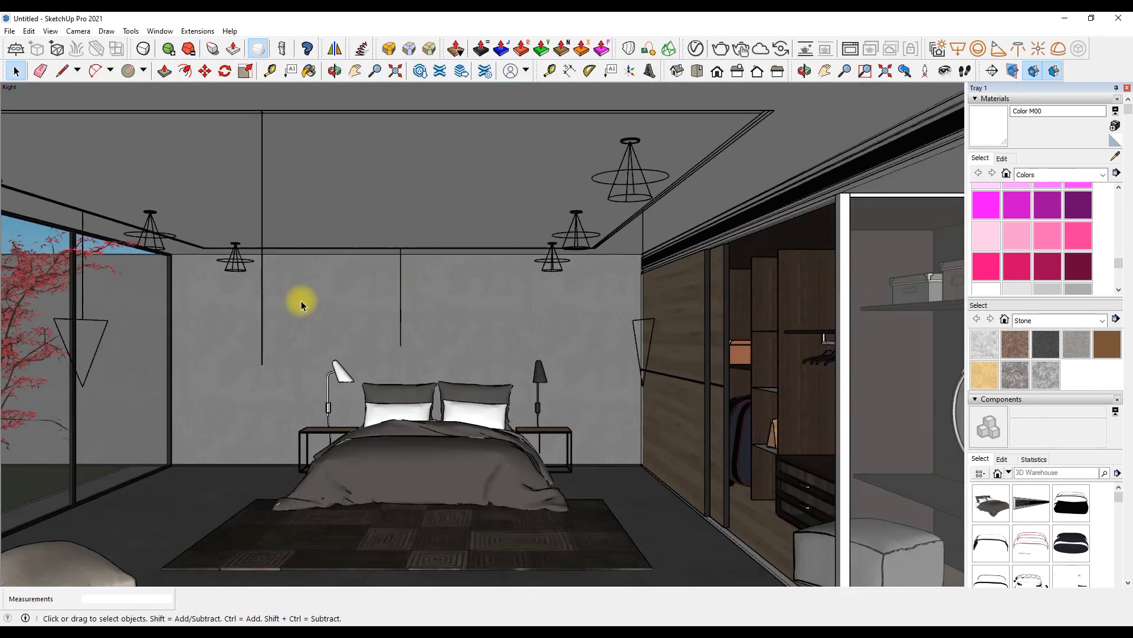
scroll(337, 308, "down", 1)
scroll(354, 307, "down", 1)
scroll(604, 358, "up", 1)
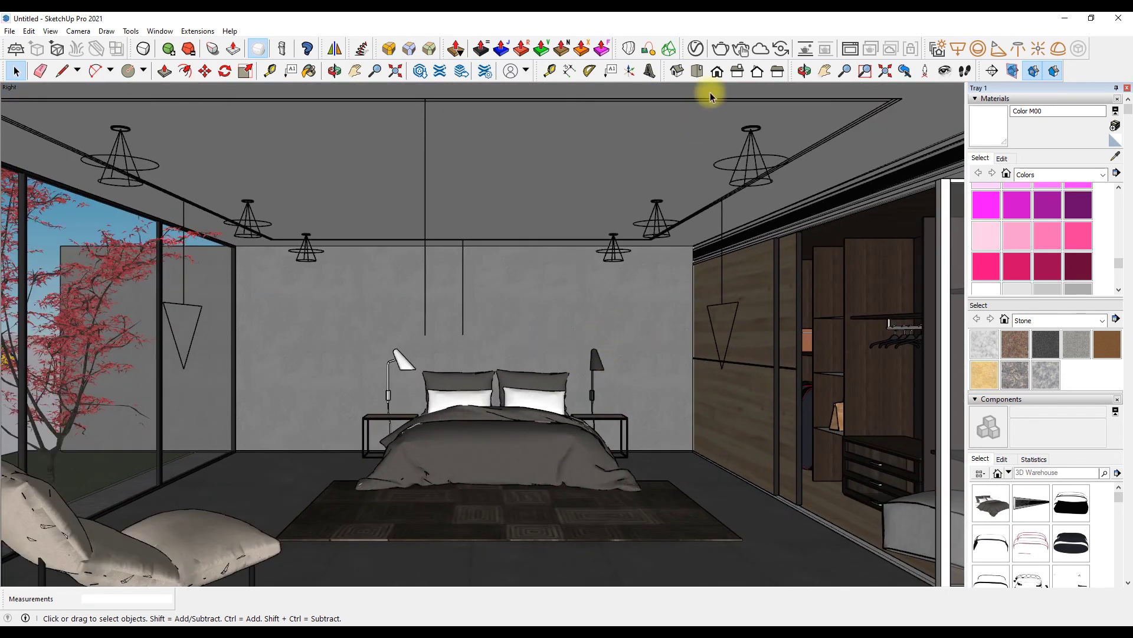
key("l")
scroll(531, 198, "down", 3)
scroll(362, 255, "up", 2)
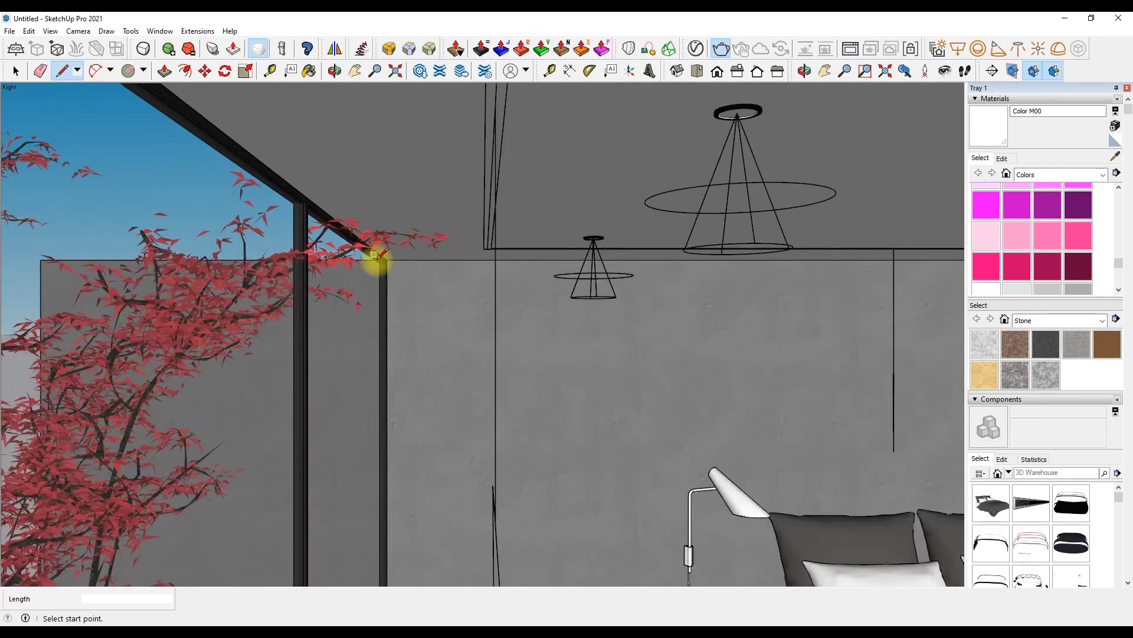
scroll(374, 253, "up", 2)
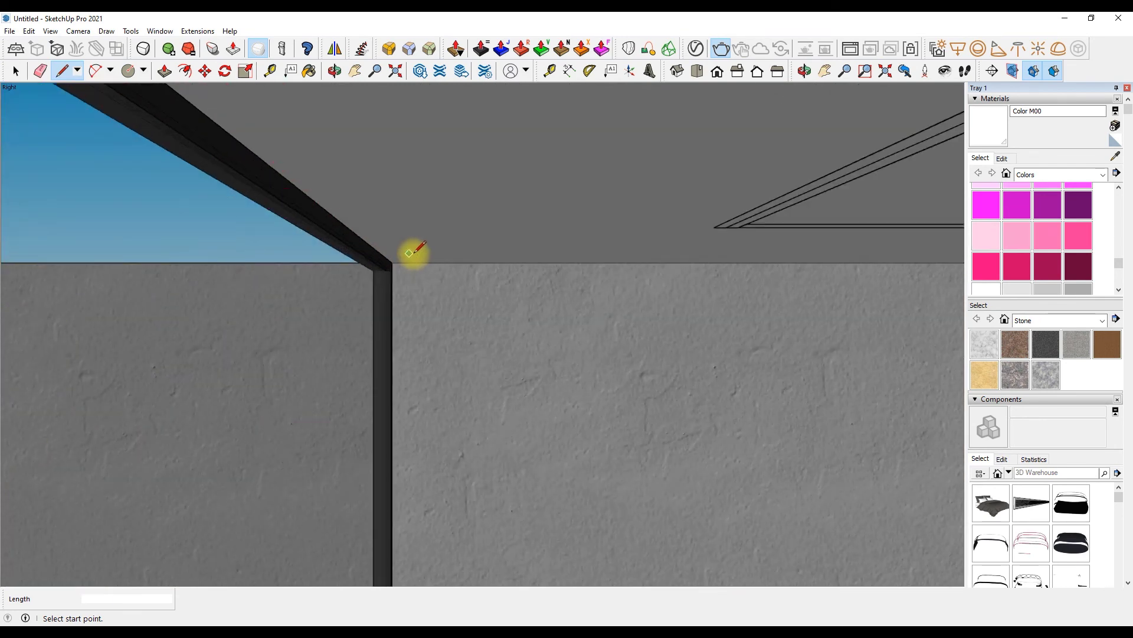
scroll(422, 260, "up", 1)
type("3")
left_click(434, 268)
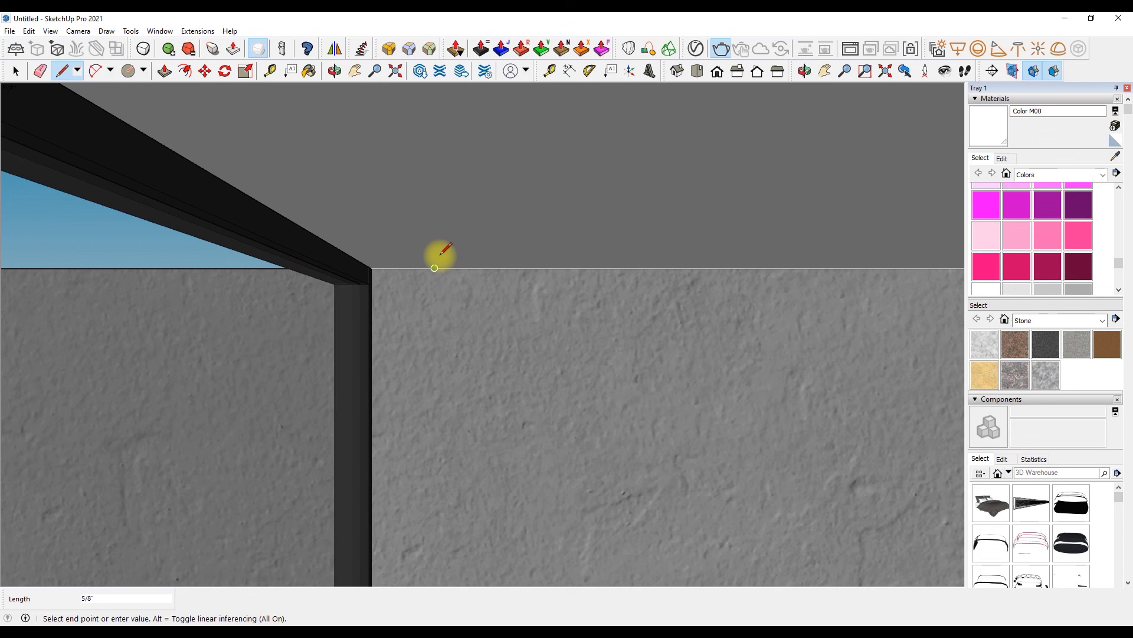
scroll(439, 253, "down", 5)
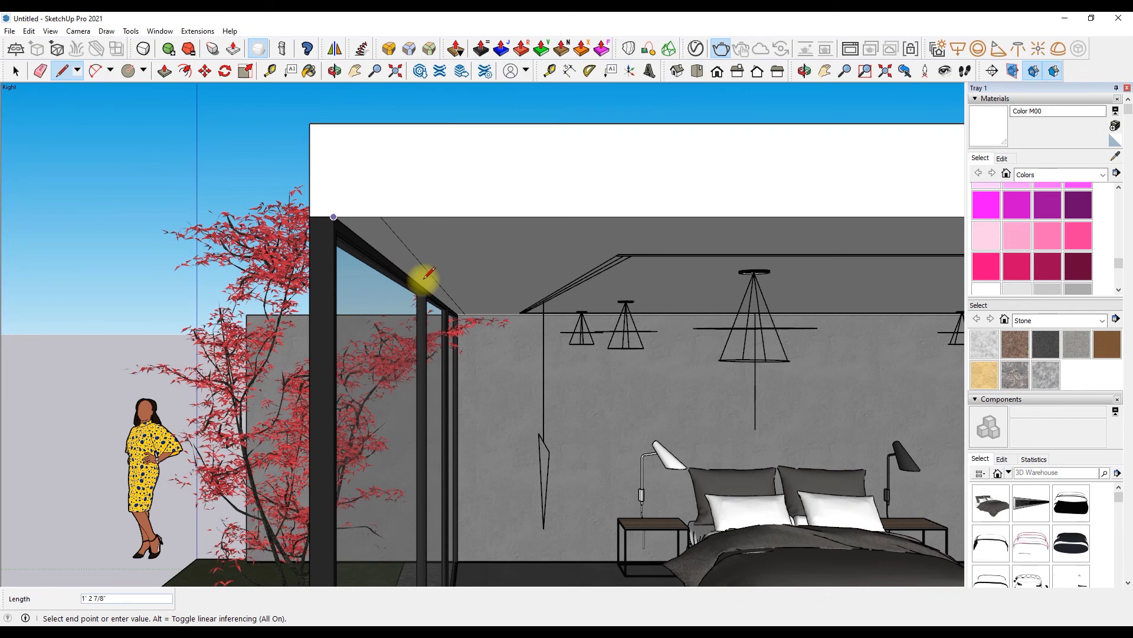
scroll(459, 306, "up", 3)
Step: Sample the grey wall material with the Paint Bucket and paste the copied curtain
key("p")
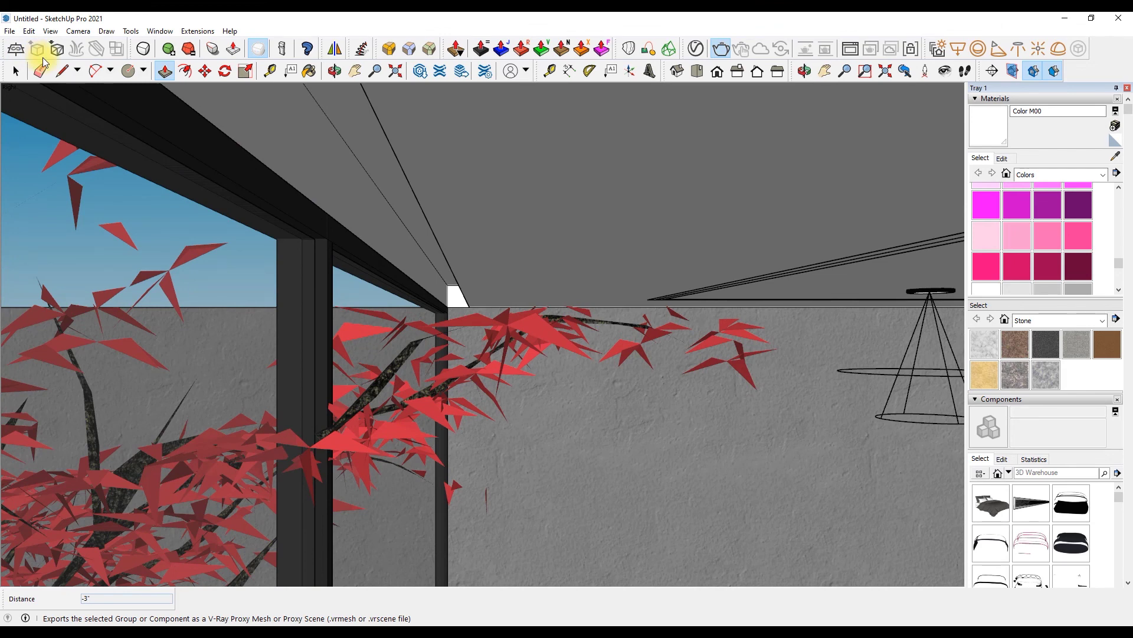
key("b")
left_click(329, 245, "alt")
scroll(362, 246, "down", 3)
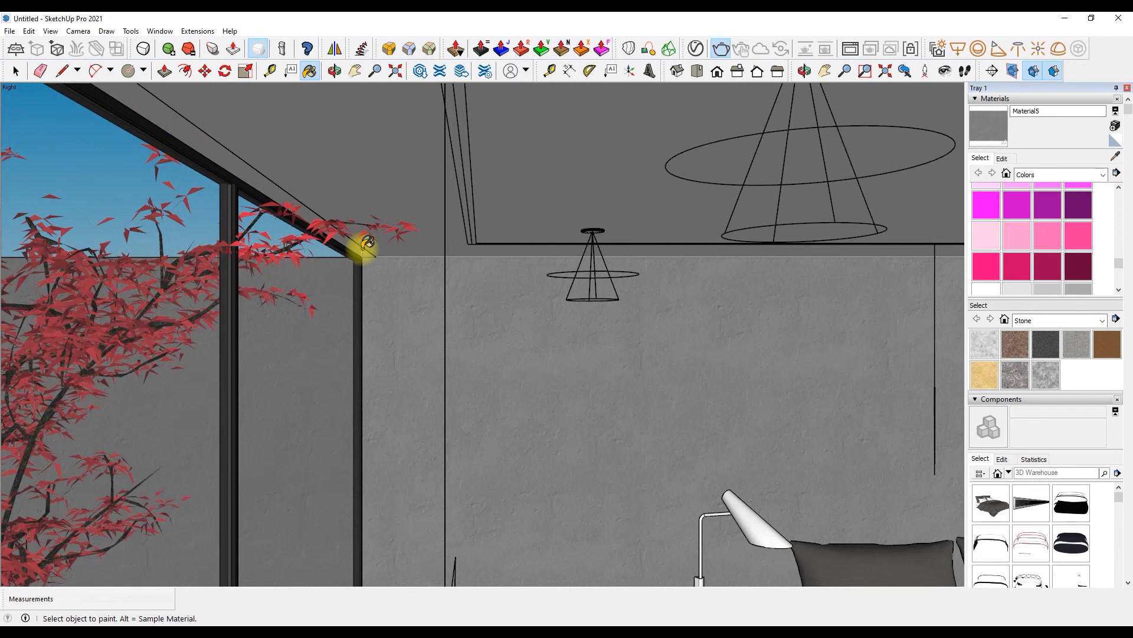
scroll(367, 243, "down", 3)
scroll(321, 246, "down", 4)
key("ctrl+v")
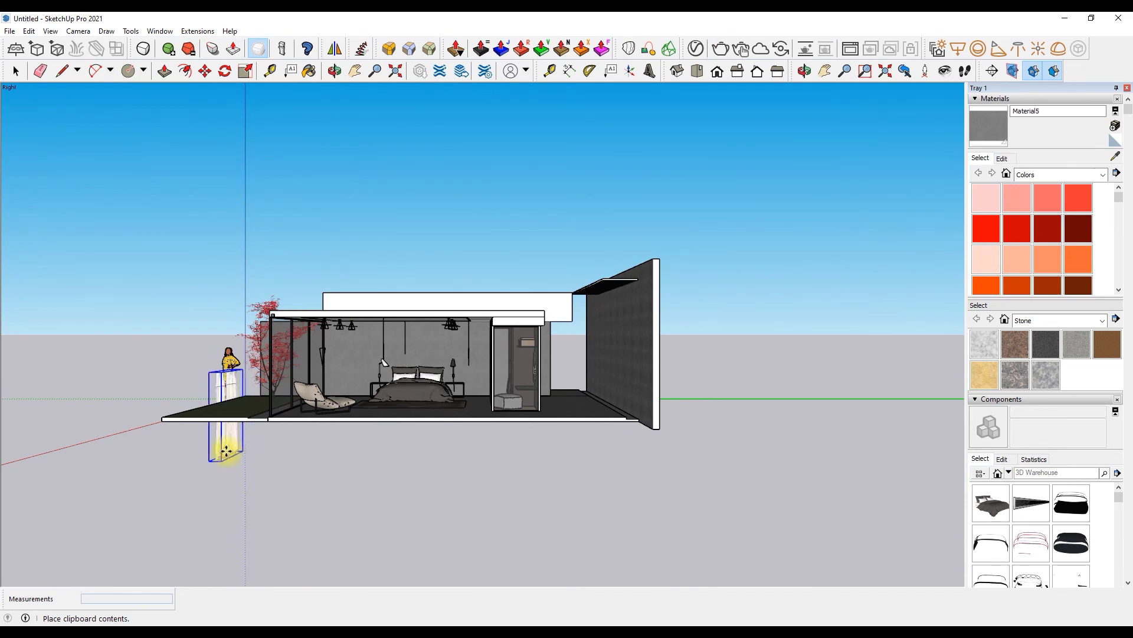
Step: Drop the pasted curtain beside the building, then move it to the window corner
left_click(216, 450)
scroll(211, 354, "up", 1)
scroll(210, 360, "up", 2)
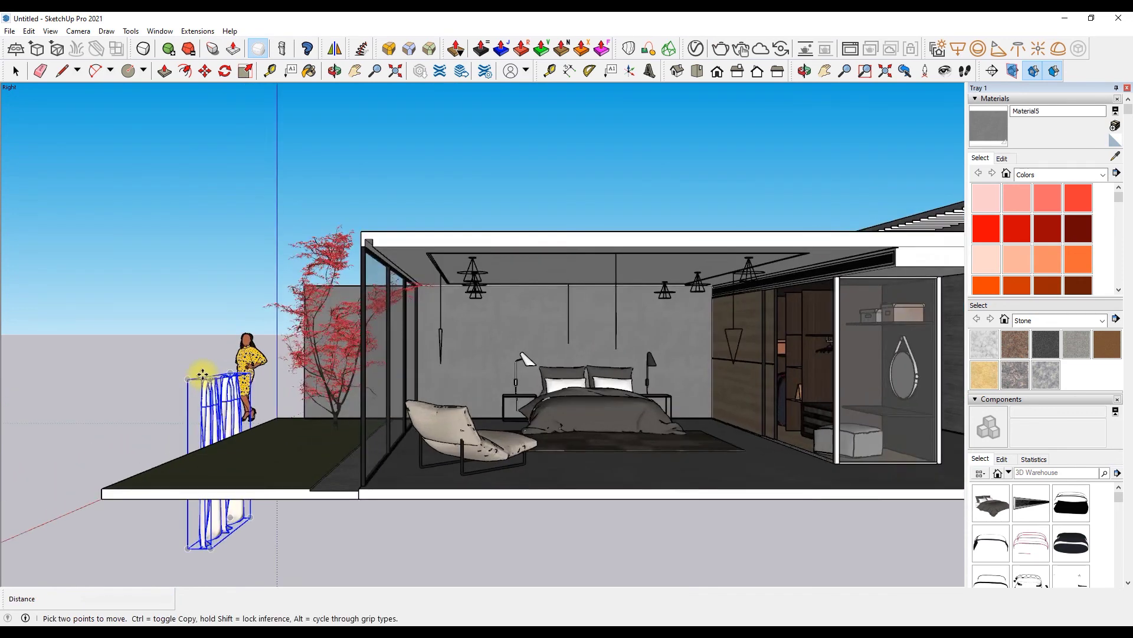
scroll(208, 372, "up", 2)
scroll(205, 382, "up", 2)
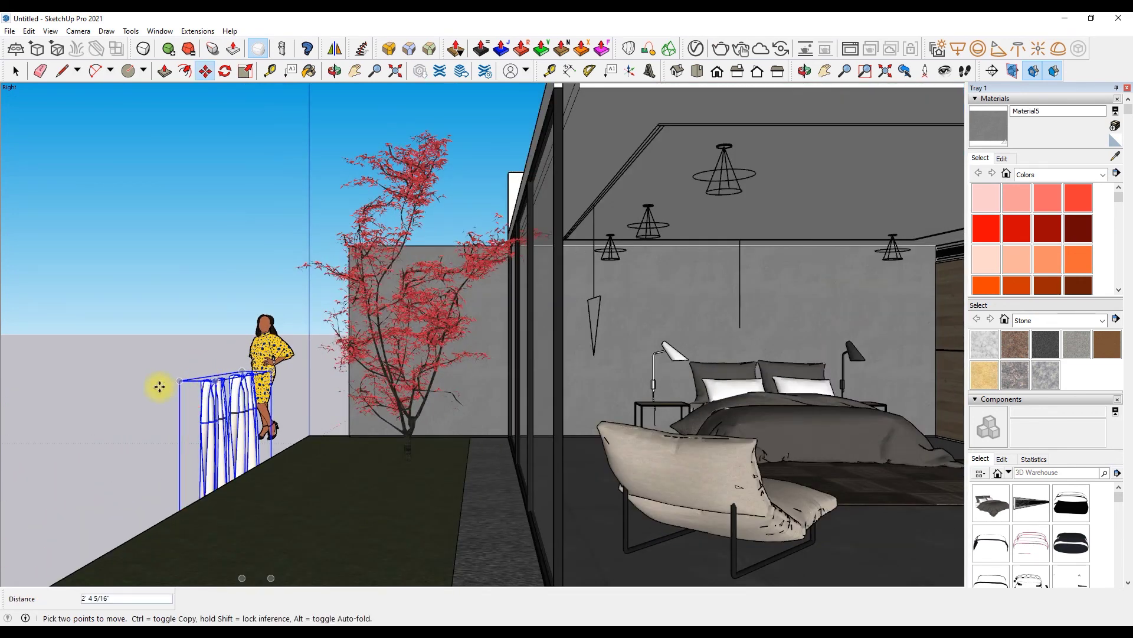
scroll(177, 375, "down", 4)
scroll(236, 330, "up", 1)
scroll(301, 287, "up", 4)
scroll(308, 288, "down", 3)
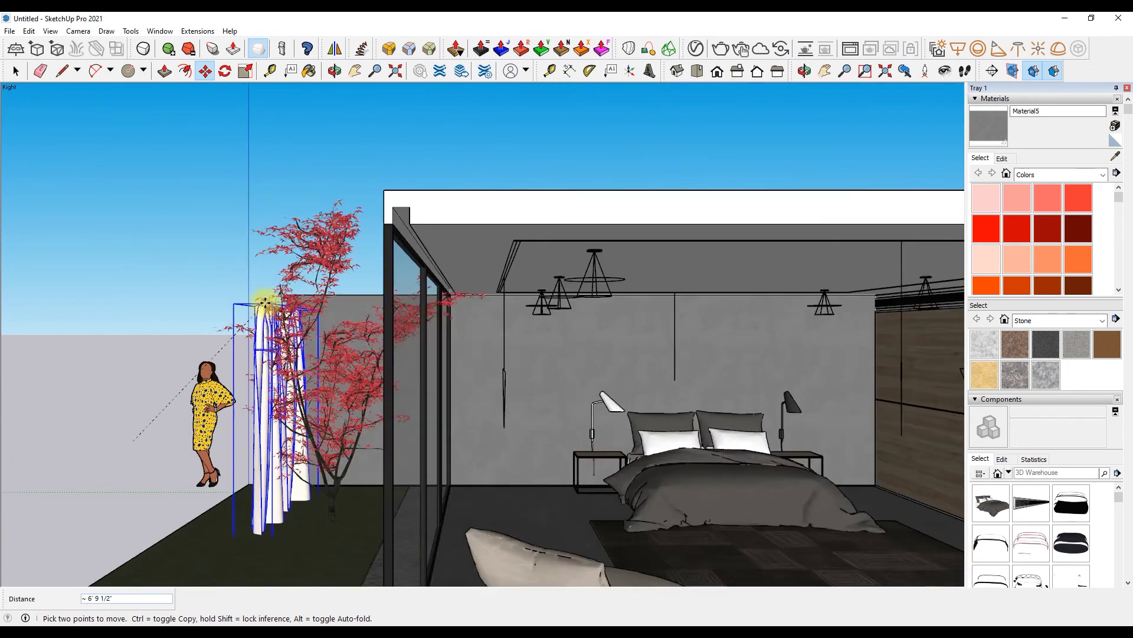
scroll(380, 223, "up", 1)
scroll(380, 226, "up", 1)
left_click(381, 226)
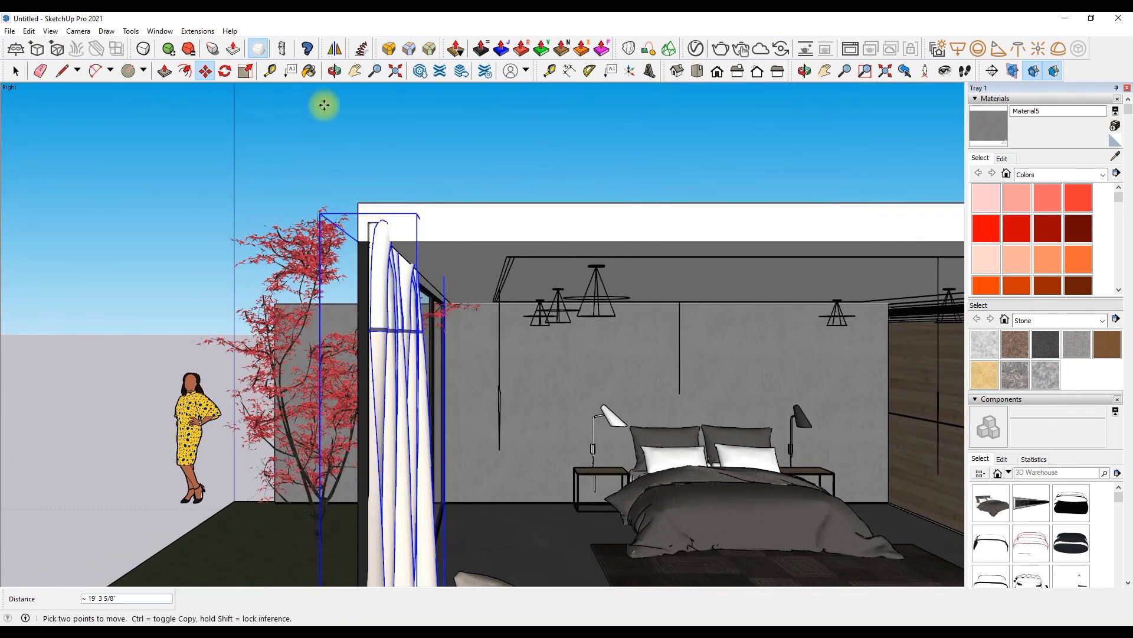
Step: Scale the curtain narrower and stretch its bottom down to the floor line
left_click(245, 71)
scroll(366, 378, "down", 2)
scroll(366, 378, "down", 1)
left_click(366, 374)
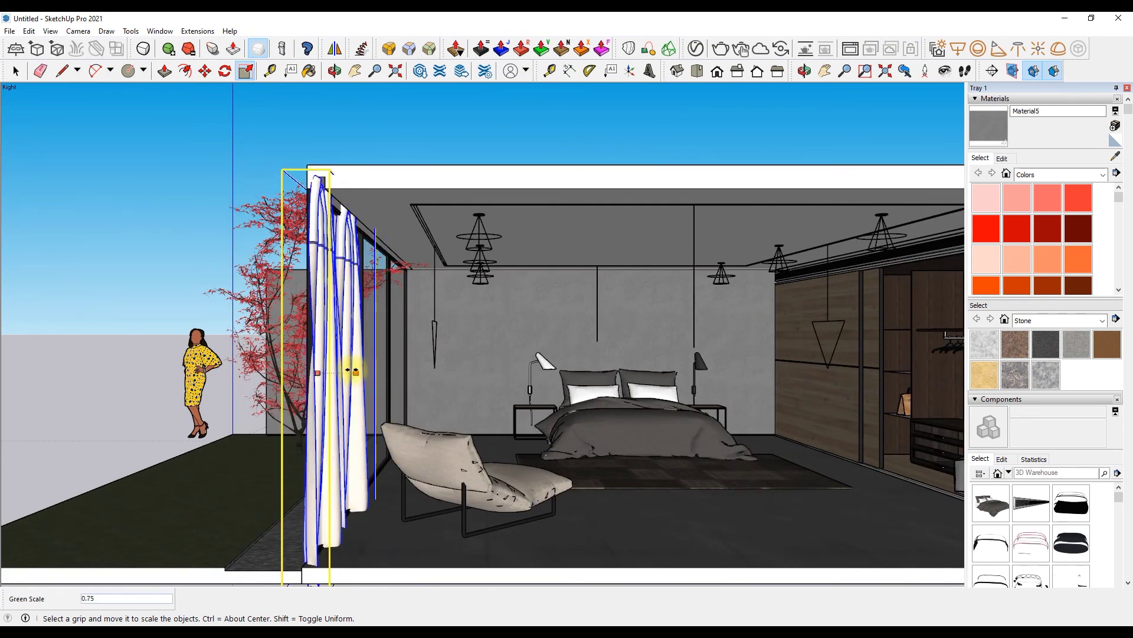
scroll(357, 369, "down", 2)
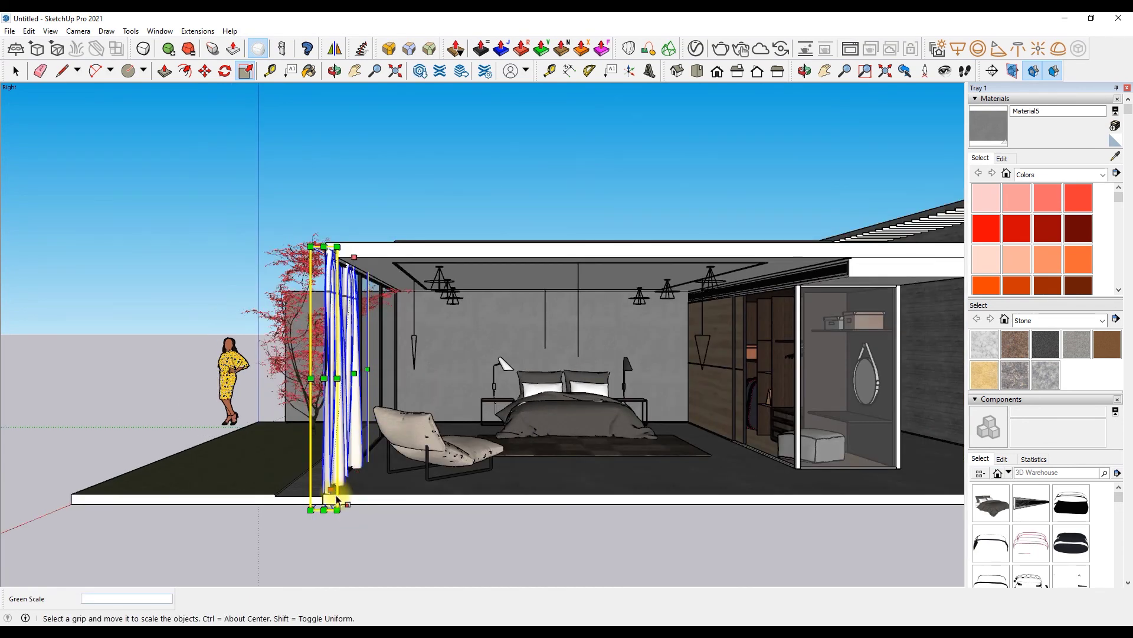
scroll(341, 498, "up", 2)
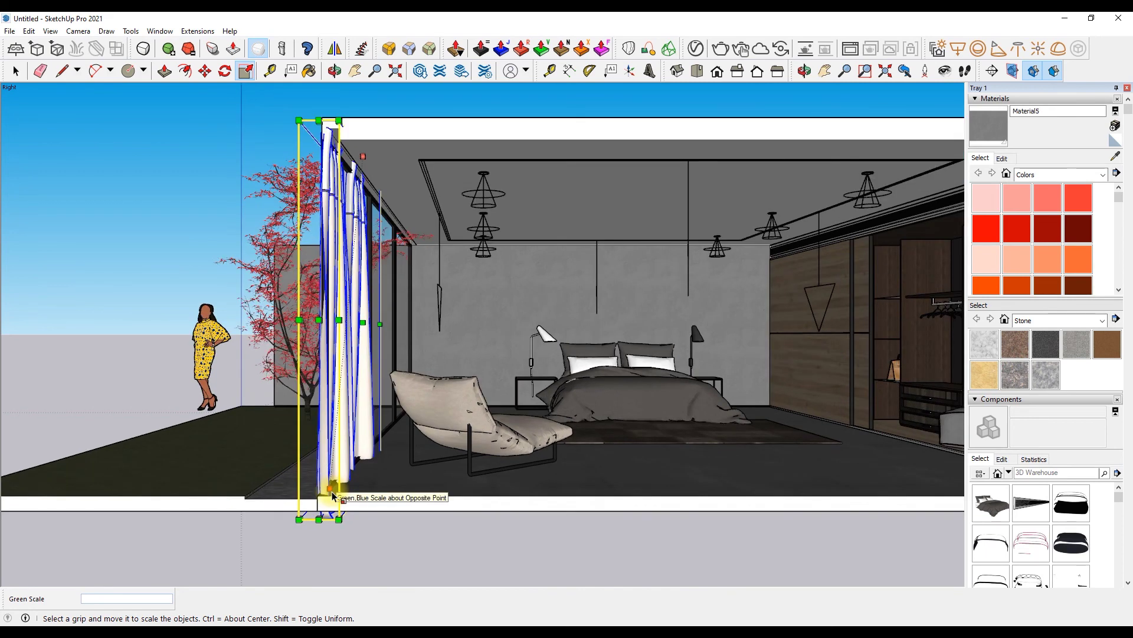
scroll(335, 497, "up", 1)
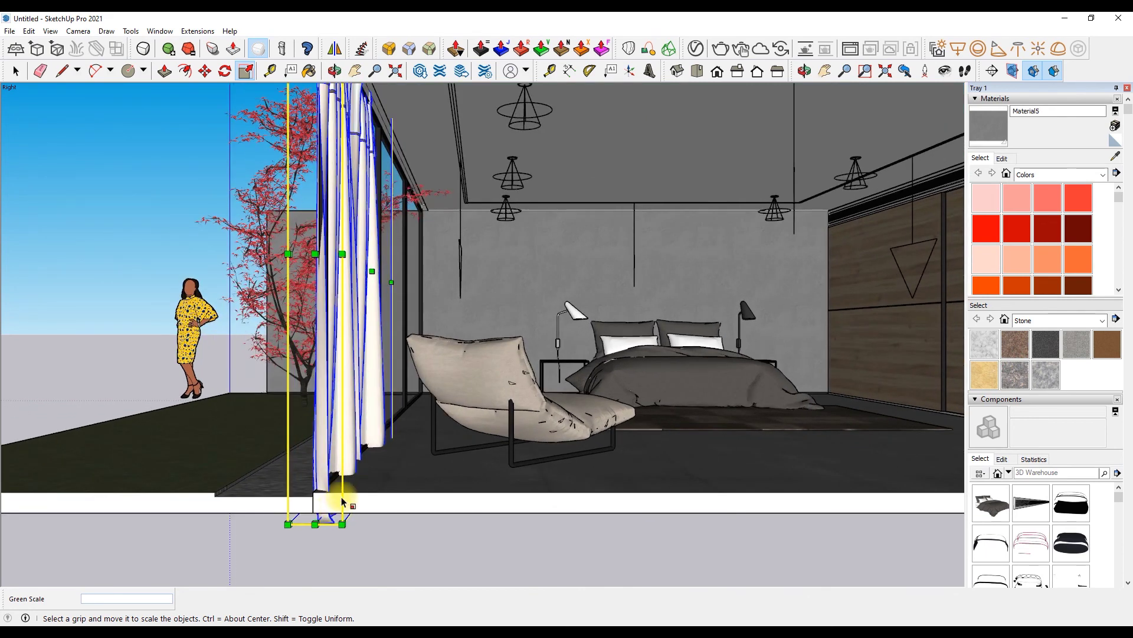
left_click_drag(337, 493, 360, 472)
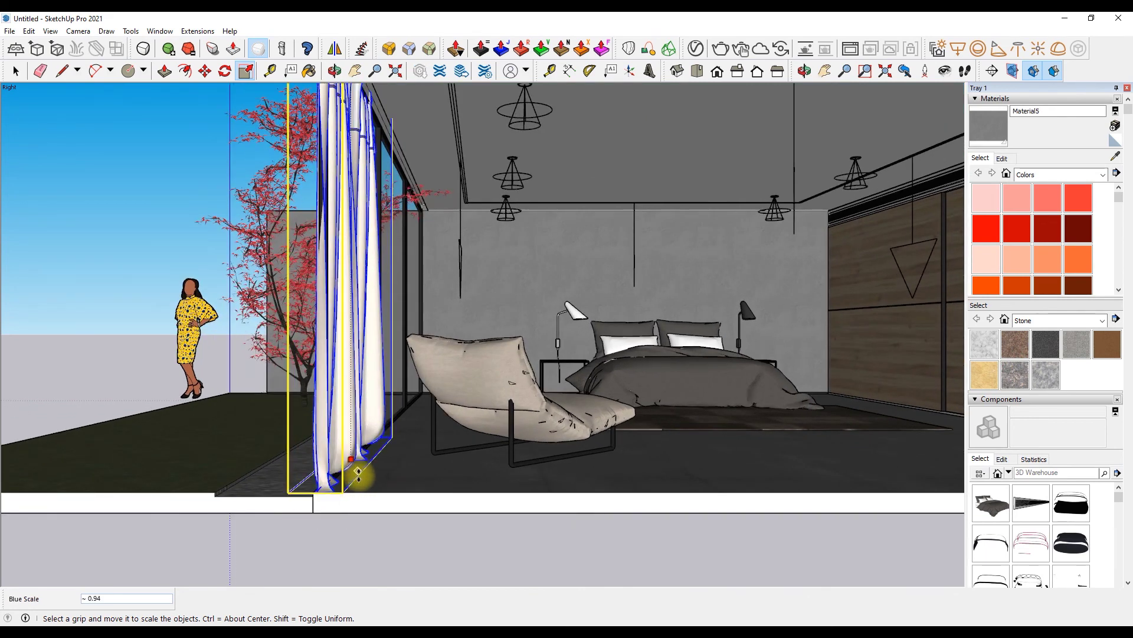
scroll(326, 249, "down", 1)
left_click_drag(331, 255, 342, 260)
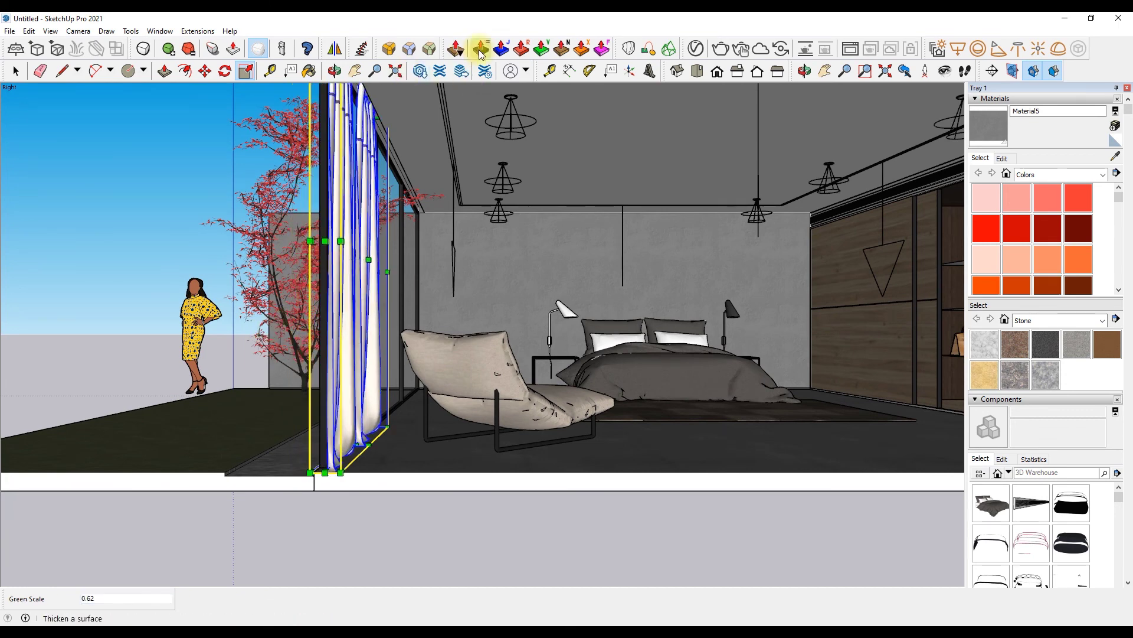
left_click(335, 71)
mouse_move(374, 119)
left_mouse_down()
mouse_move(155, 175)
mouse_move(295, 228)
mouse_move(45, 245)
left_mouse_up()
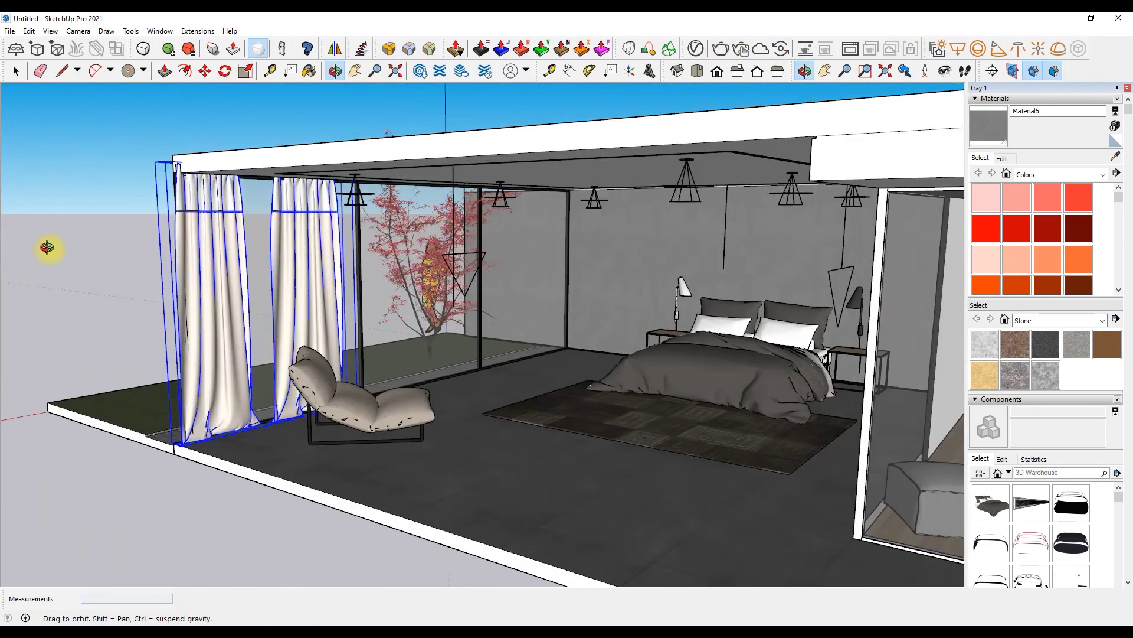
Step: Select the pair of curtains with the Move tool
right_click(117, 236)
left_click(142, 242)
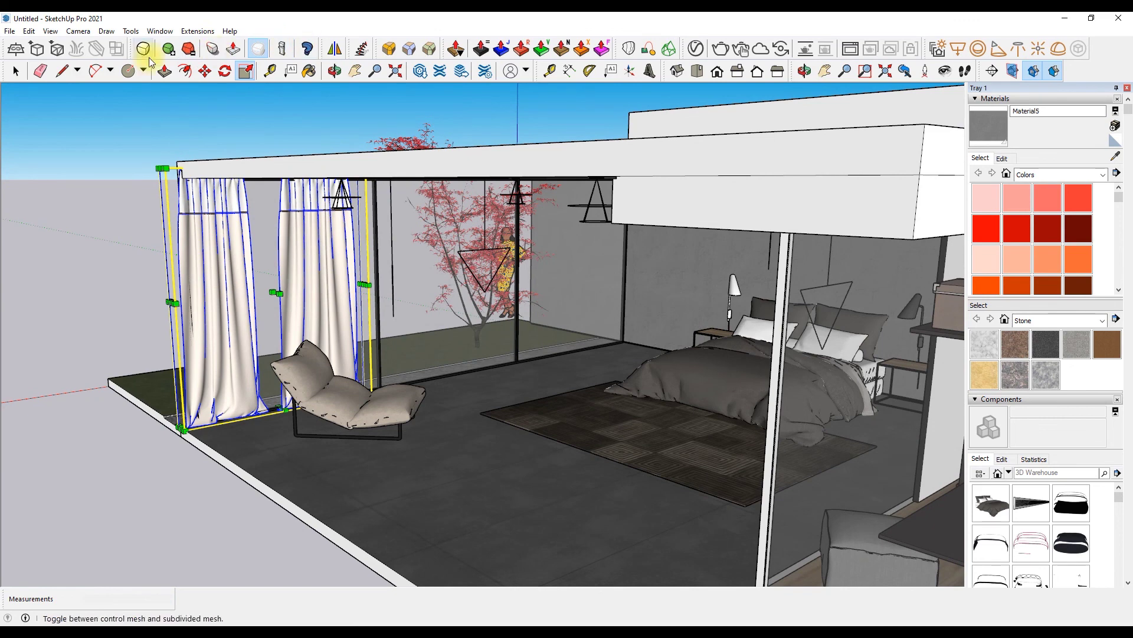
left_click(205, 71)
left_click(195, 215)
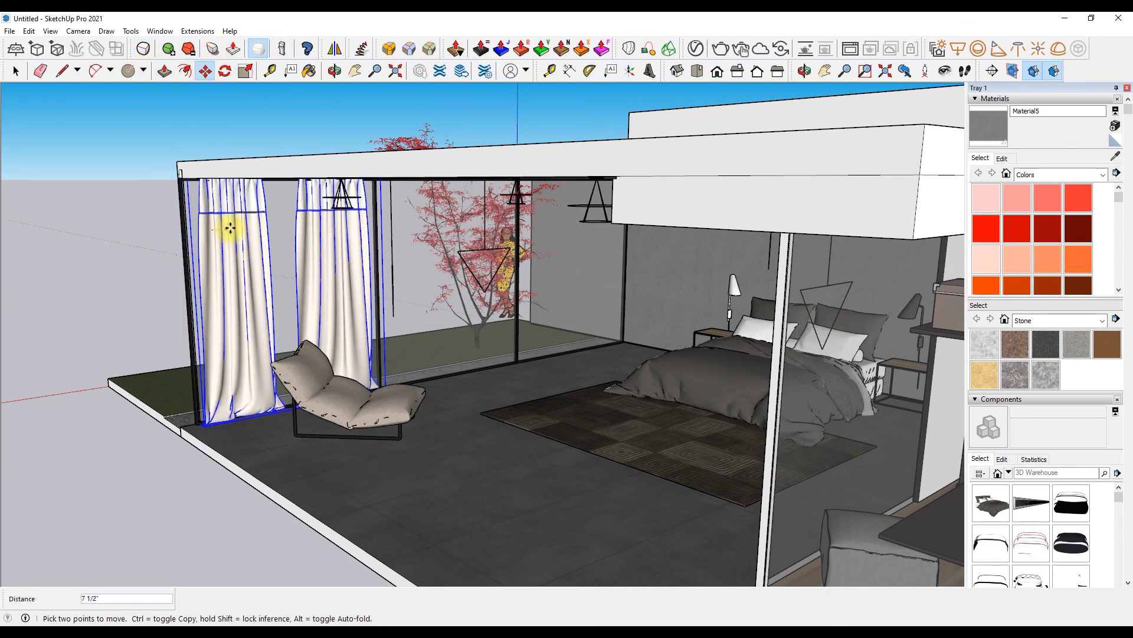
Step: Edit the curtain group and move one panel to the glass wall's far right end
right_click(228, 215)
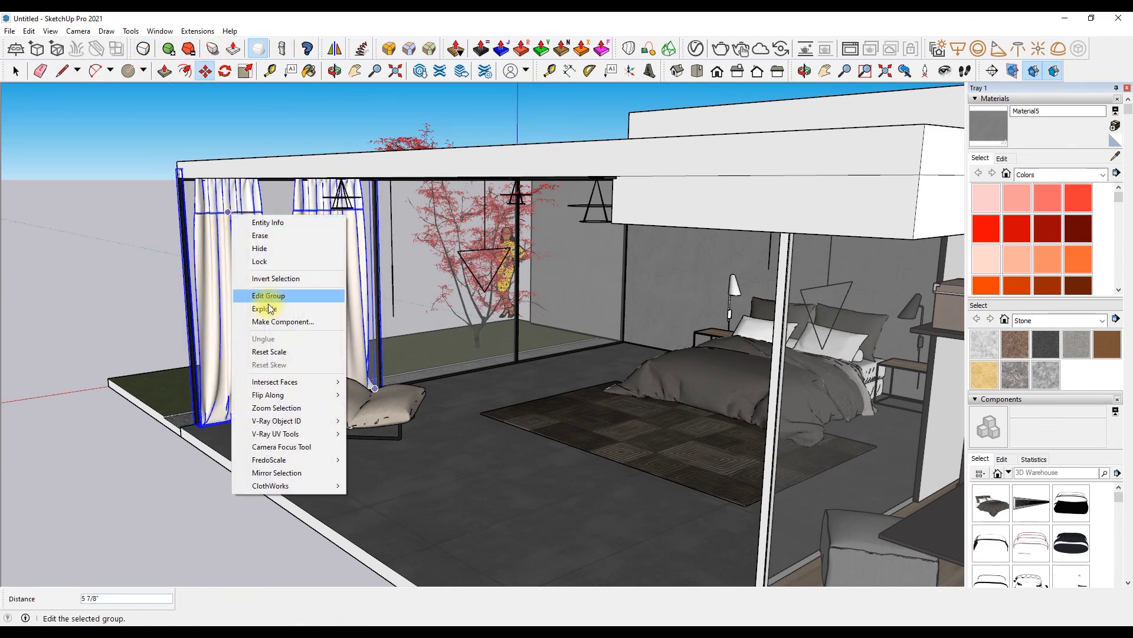
left_click(284, 295)
left_click(325, 248)
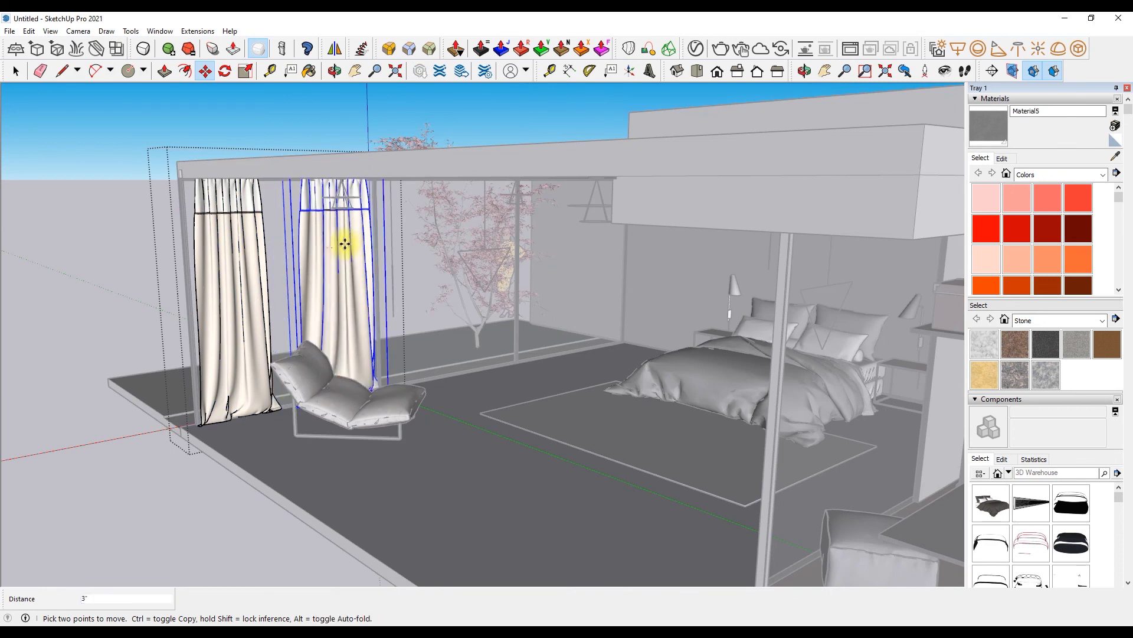
scroll(348, 243, "up", 3)
scroll(527, 227, "up", 3)
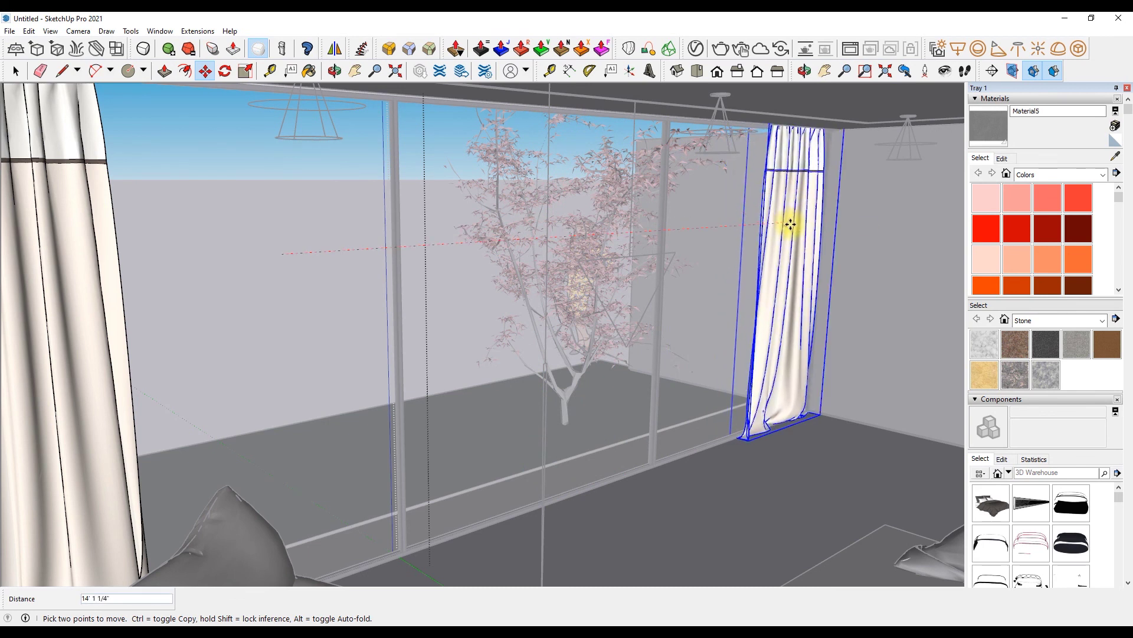
left_click(794, 223)
Step: Close the curtain group and orbit to an exterior view of the bedroom
right_click(708, 212)
left_click(714, 216)
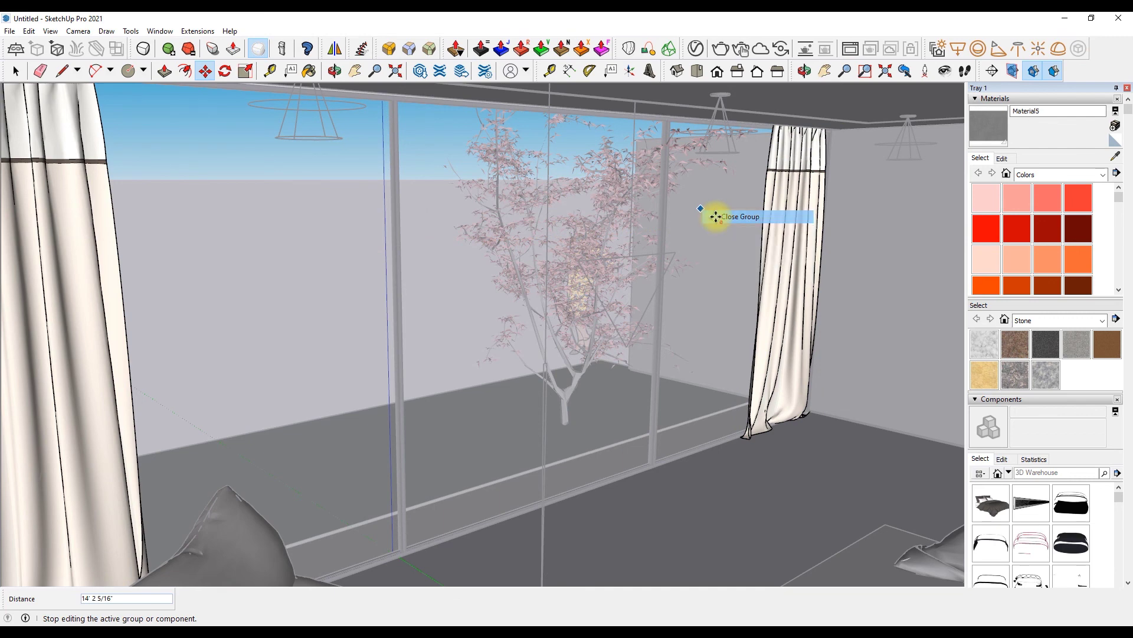
scroll(717, 215, "down", 5)
middle_click_drag(717, 216, 205, 223)
key("space")
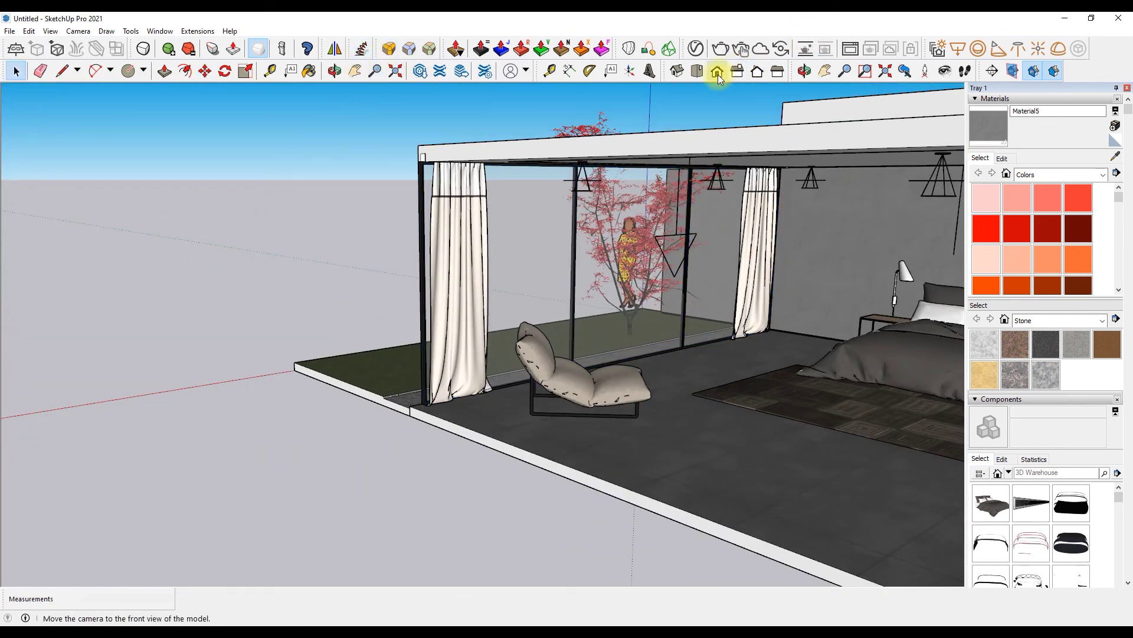
Step: Switch to the right-side view, zoom in, and save it as Scene 1
scroll(1068, 318, "down", 5)
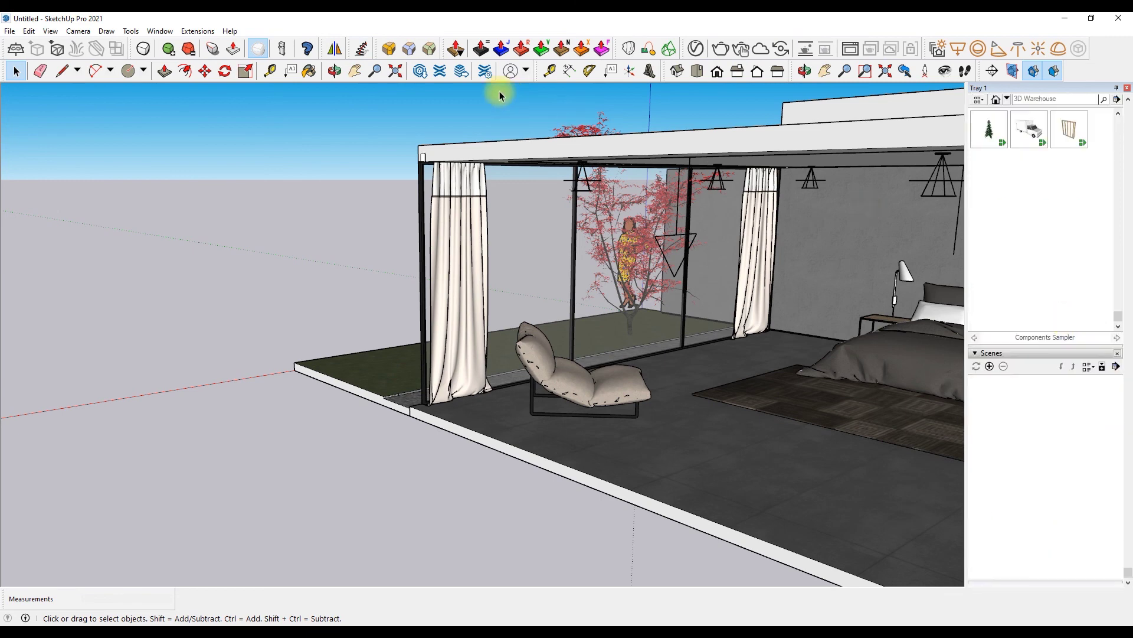
left_click(738, 71)
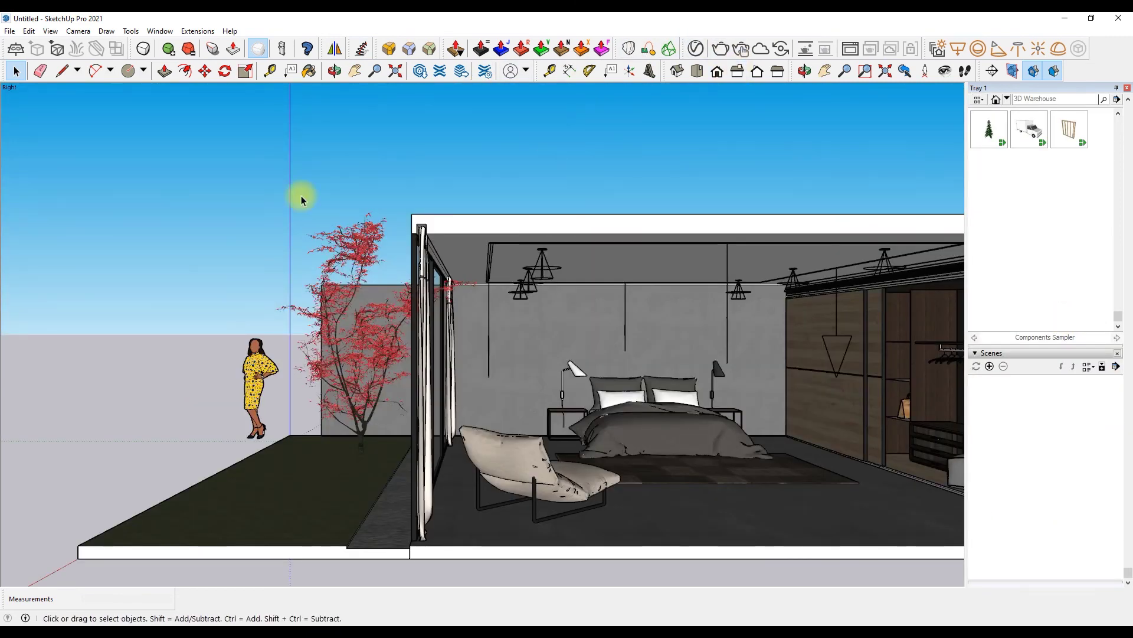
scroll(109, 235, "up", 2)
scroll(405, 256, "up", 2)
scroll(466, 332, "up", 3)
scroll(140, 290, "up", 3)
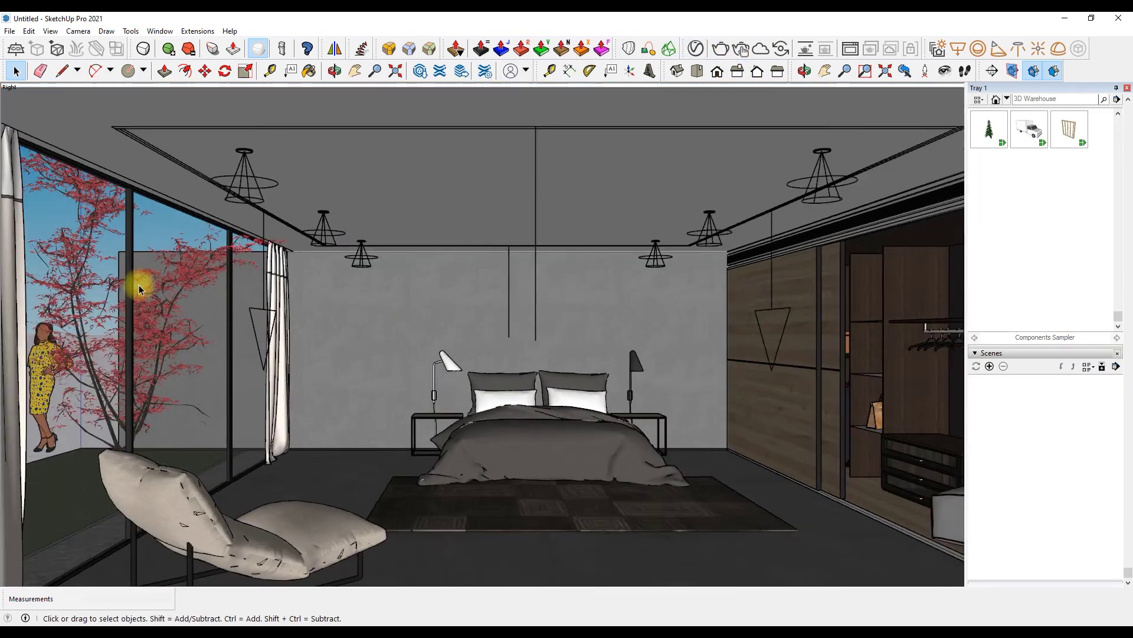
scroll(140, 289, "down", 2)
scroll(336, 310, "up", 2)
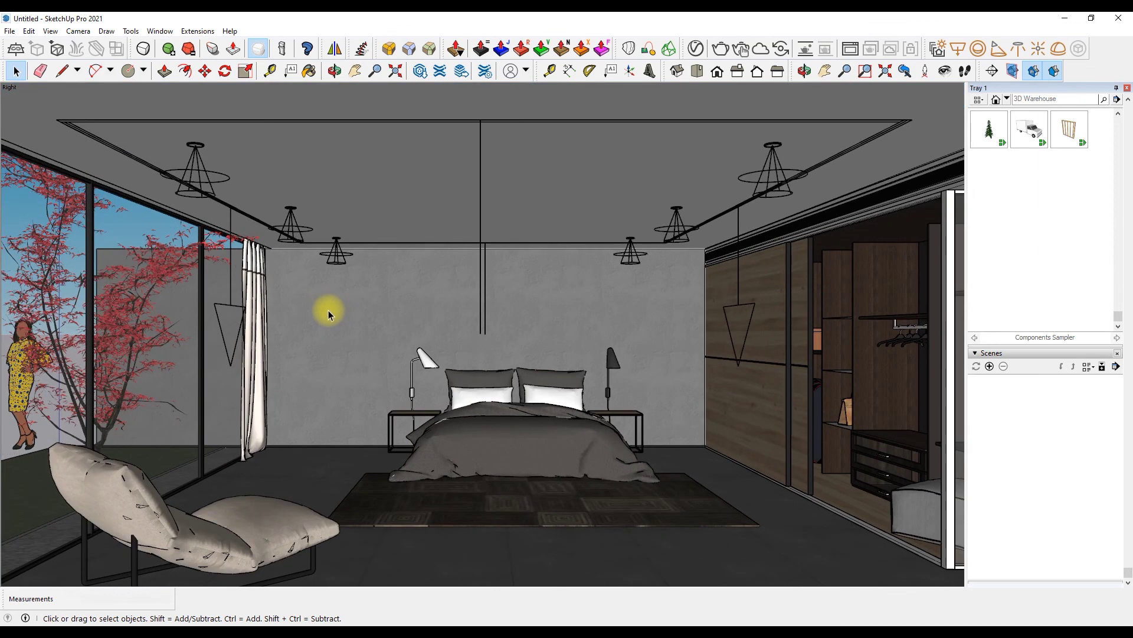
left_click(990, 367)
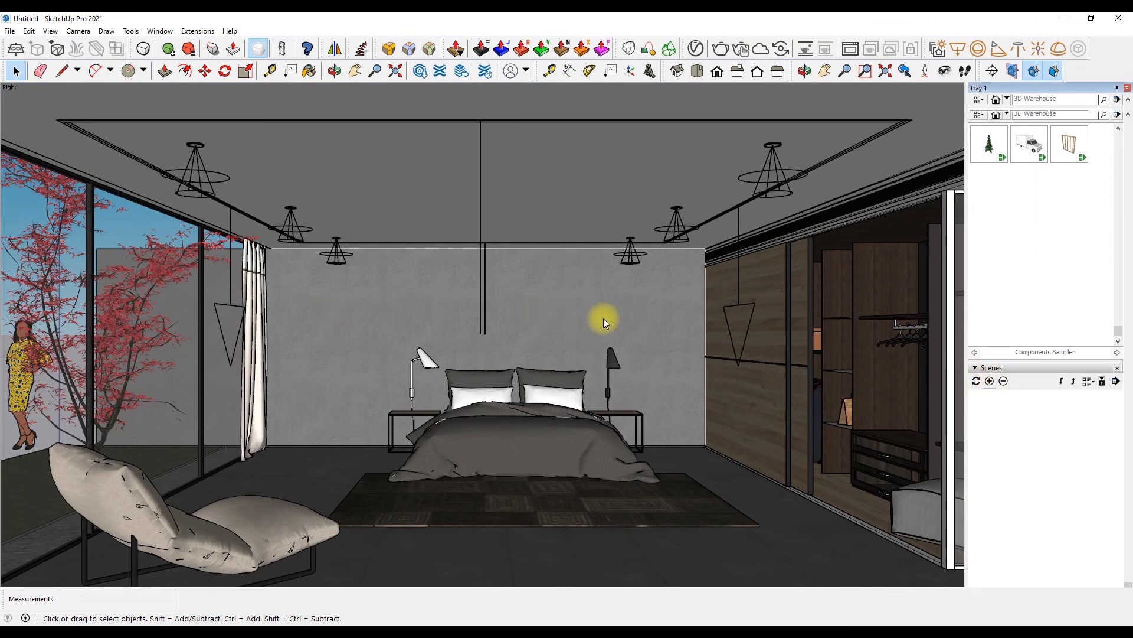
Step: Select the woman figure and delete it from the model
scroll(437, 248, "down", 2)
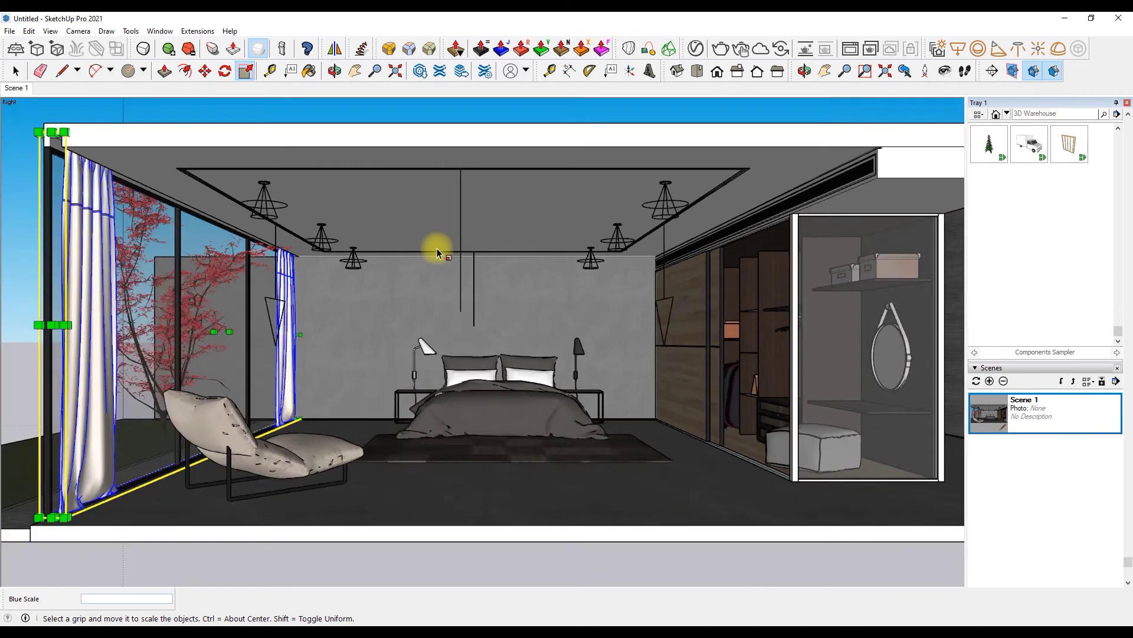
scroll(427, 239, "down", 3)
scroll(70, 337, "up", 2)
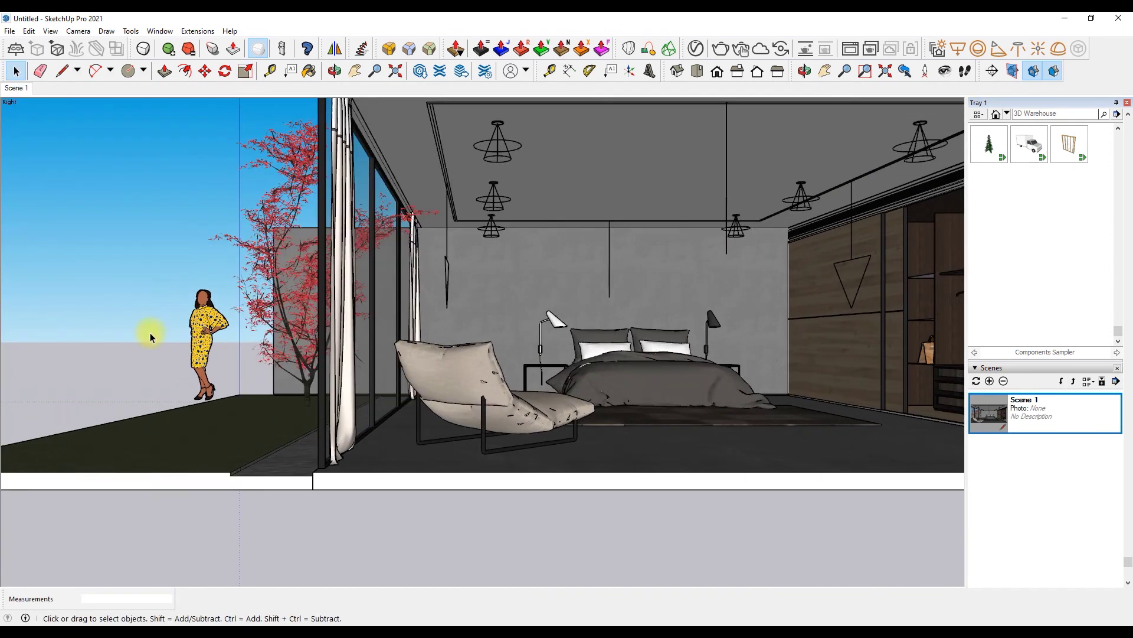
left_click(194, 336)
key("Delete")
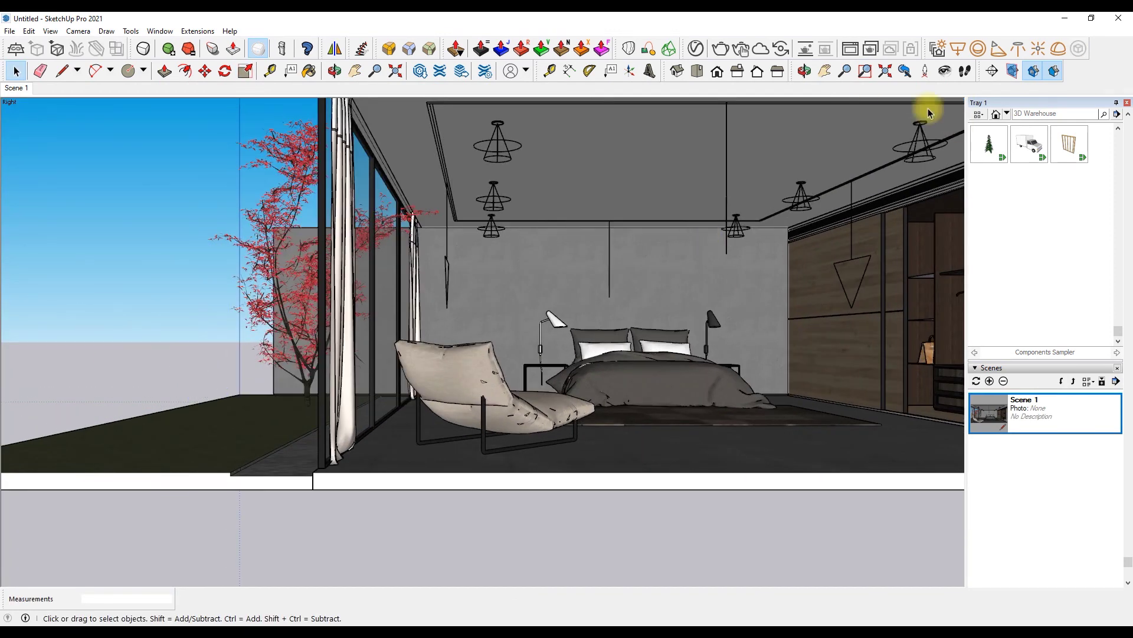
Step: Place a V-Ray dome light on the lawn outside the bedroom
left_click(1059, 50)
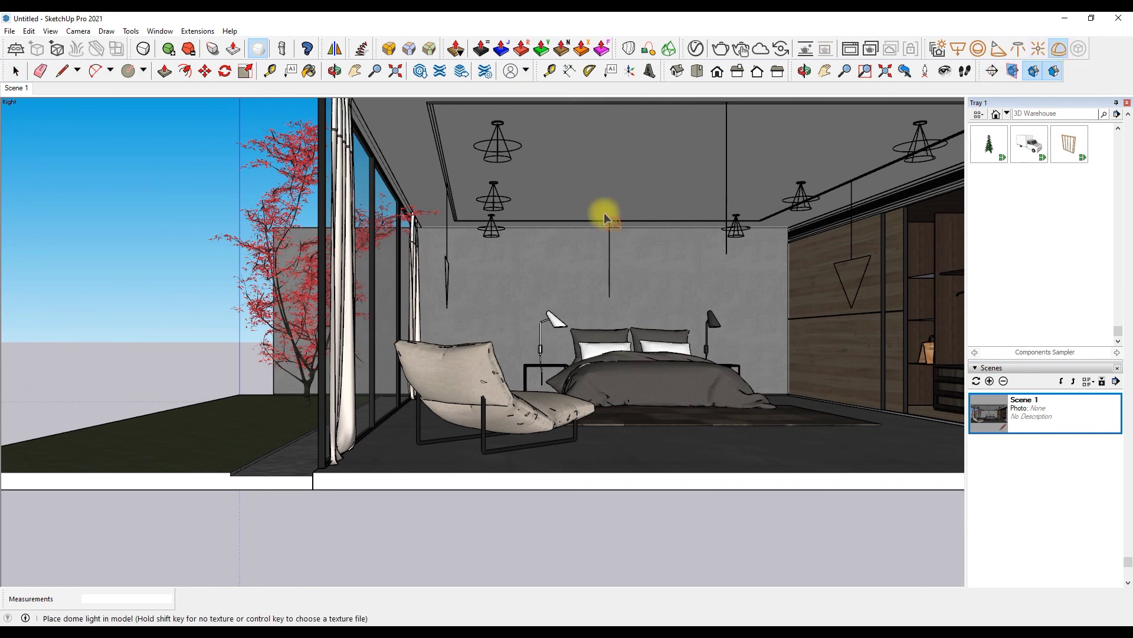
left_click(175, 431)
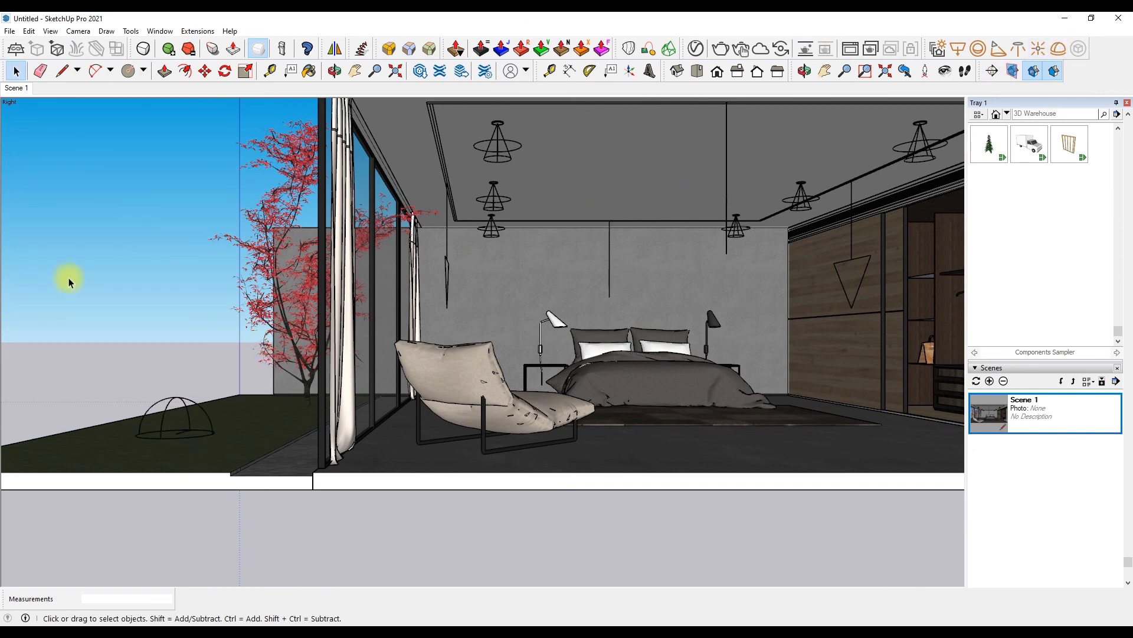
scroll(76, 324, "down", 2)
left_click(335, 71)
left_click_drag(418, 150, 456, 303)
key("space")
Step: Tilt the dome light about 15 degrees and return to the Scene 1 view
left_click(184, 488)
left_click(225, 70)
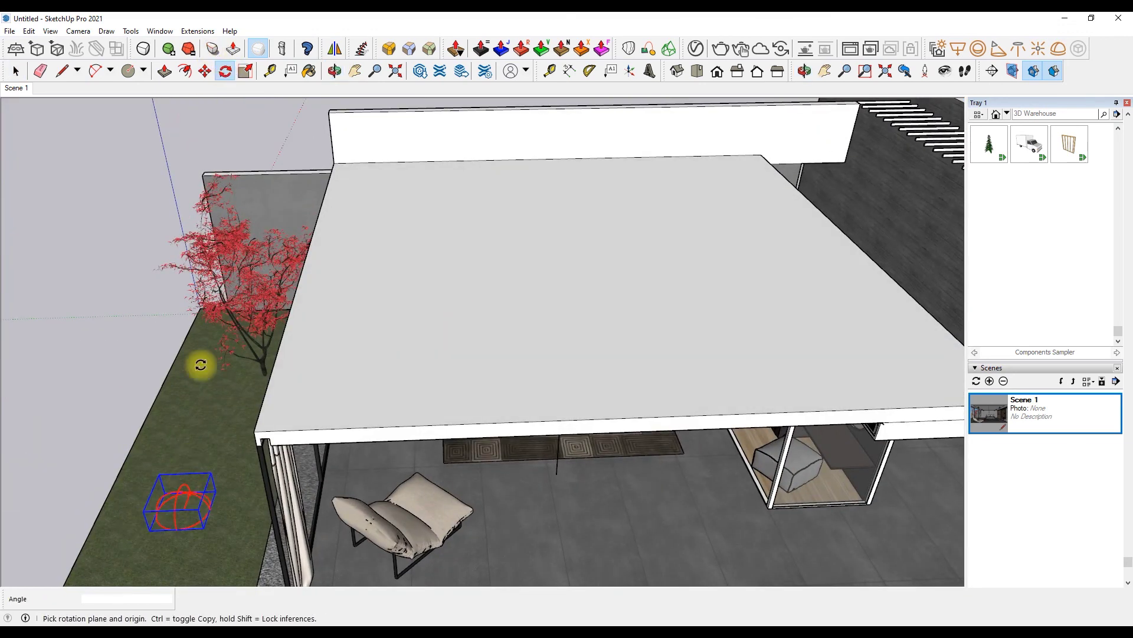
scroll(210, 432, "up", 3)
scroll(342, 322, "down", 2)
scroll(341, 321, "down", 2)
left_click(205, 71)
scroll(231, 455, "up", 2)
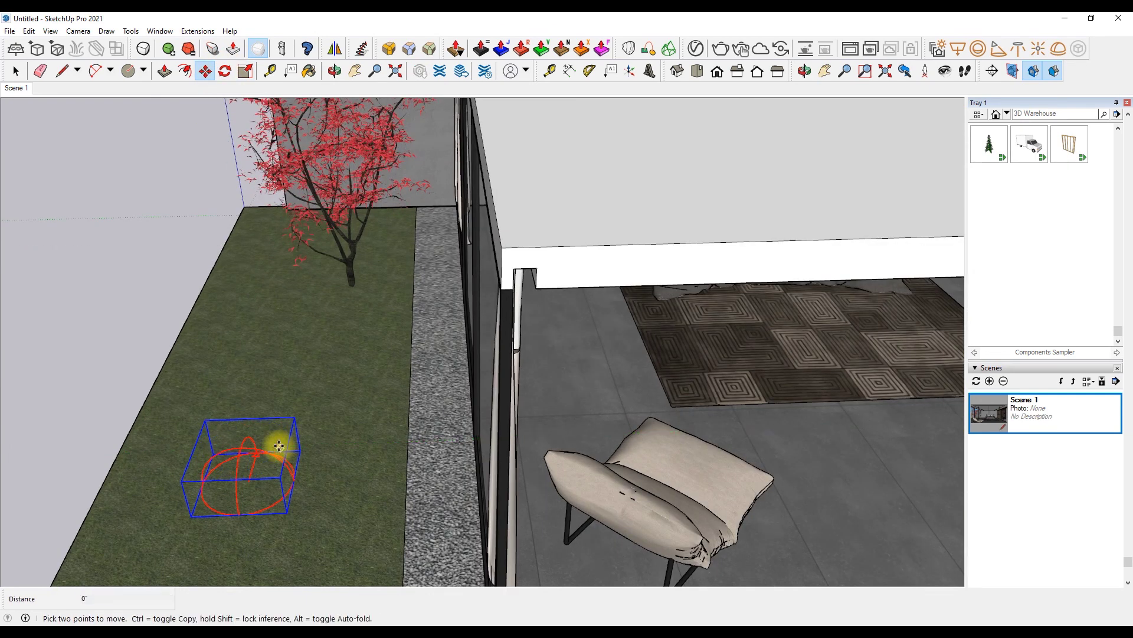
left_click(281, 447)
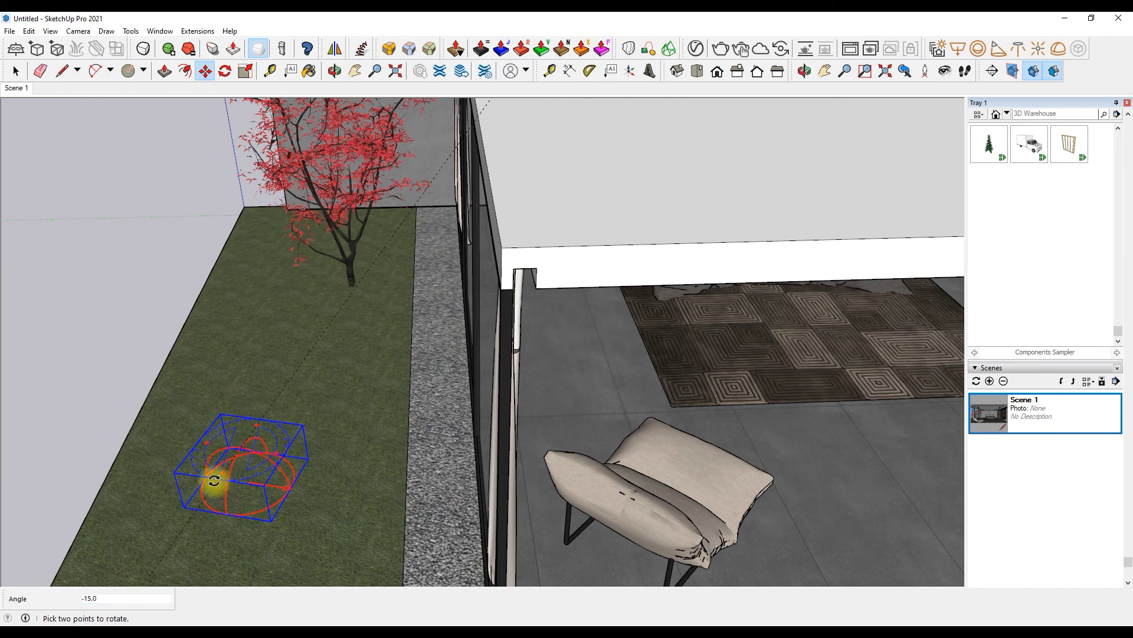
left_click(214, 478)
scroll(165, 352, "down", 3)
key("space")
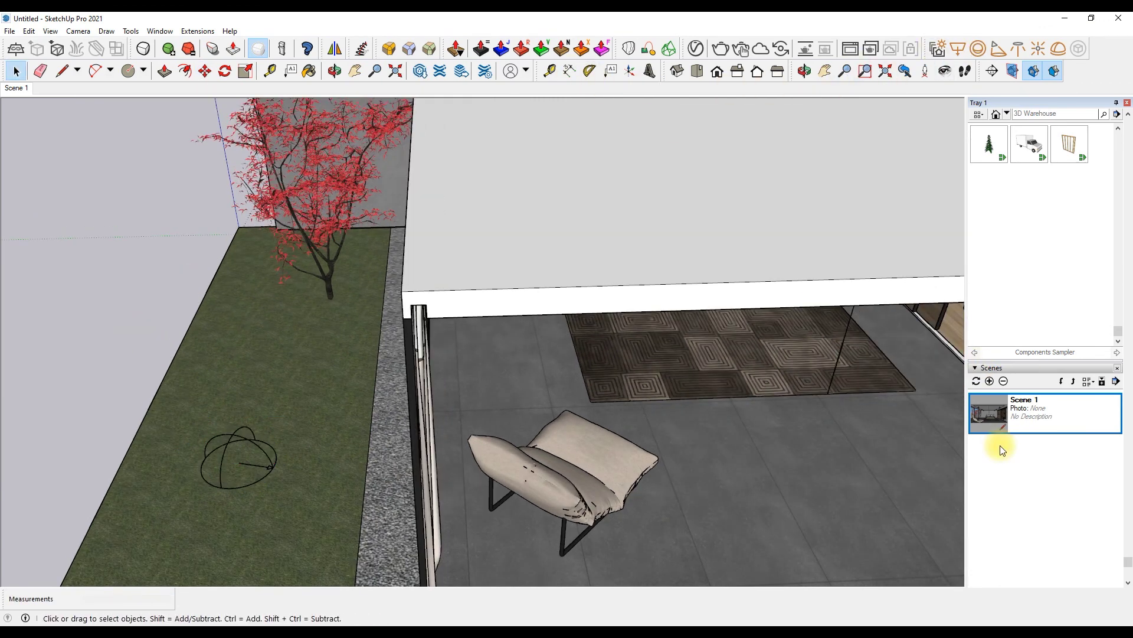
left_click(988, 417)
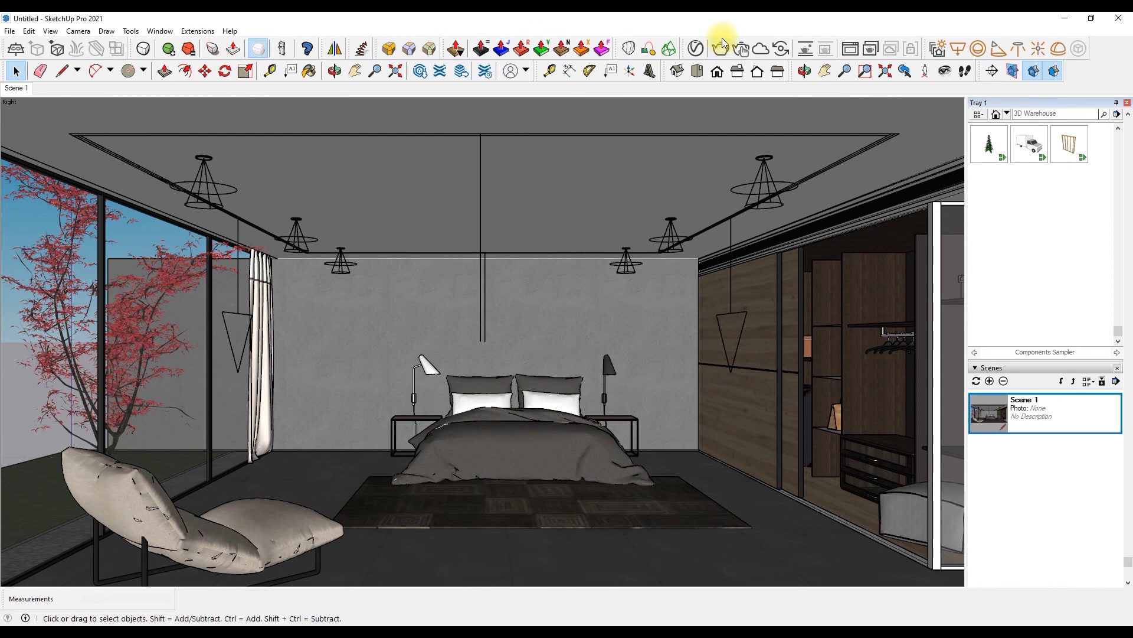
left_click(697, 47)
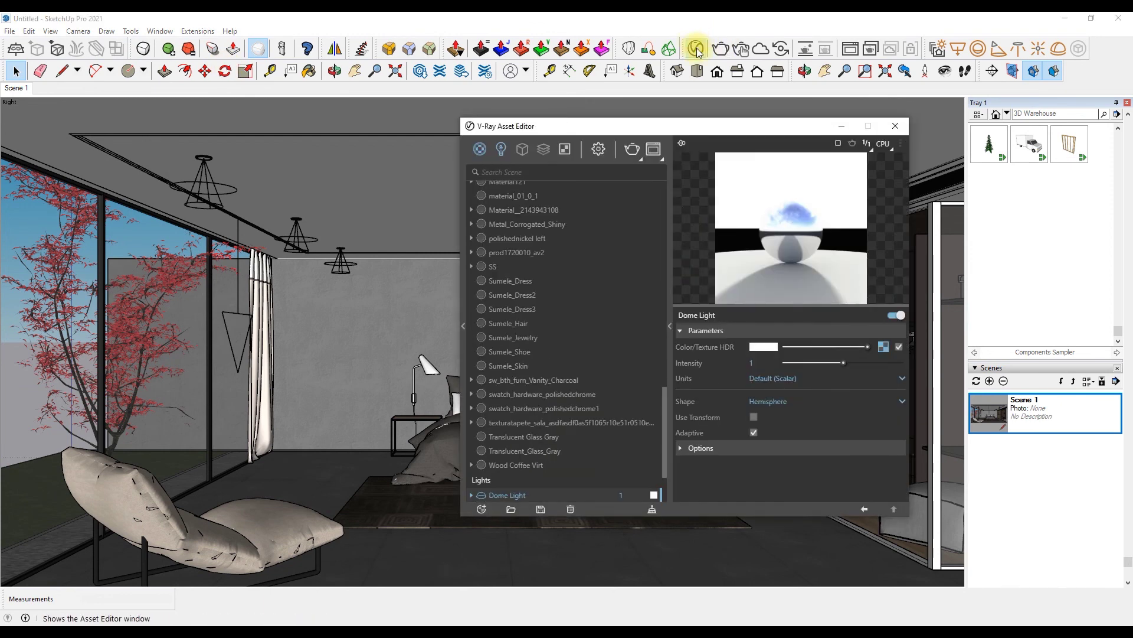
Step: Give the Rectangle Light a warm cream-yellow colour in the Asset Editor's Lights list
left_click(501, 149)
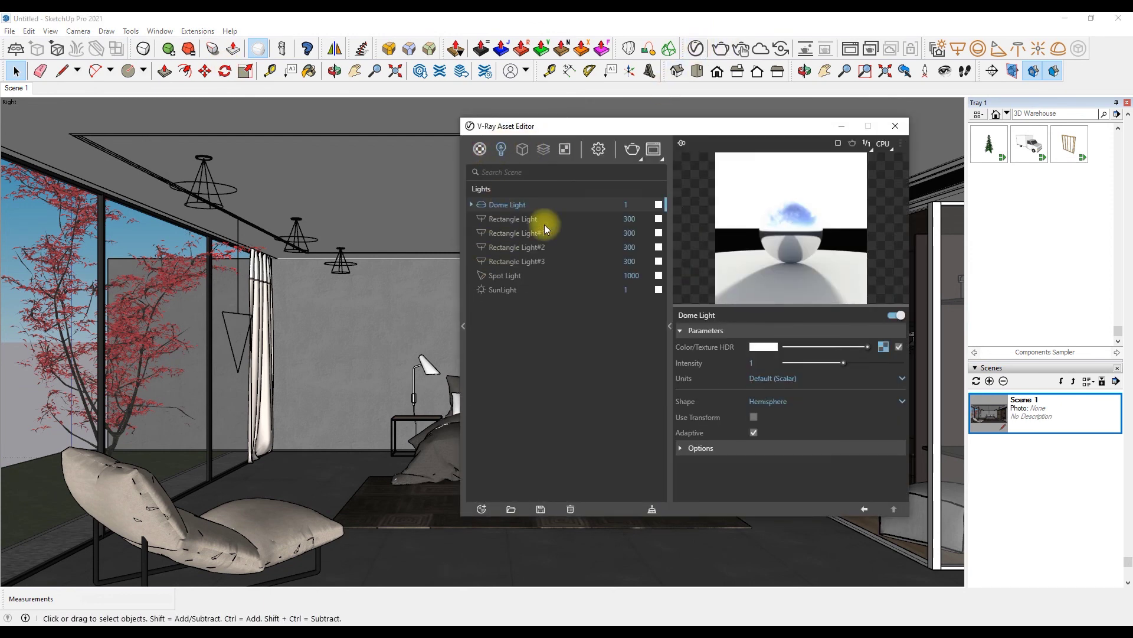
left_click(646, 219)
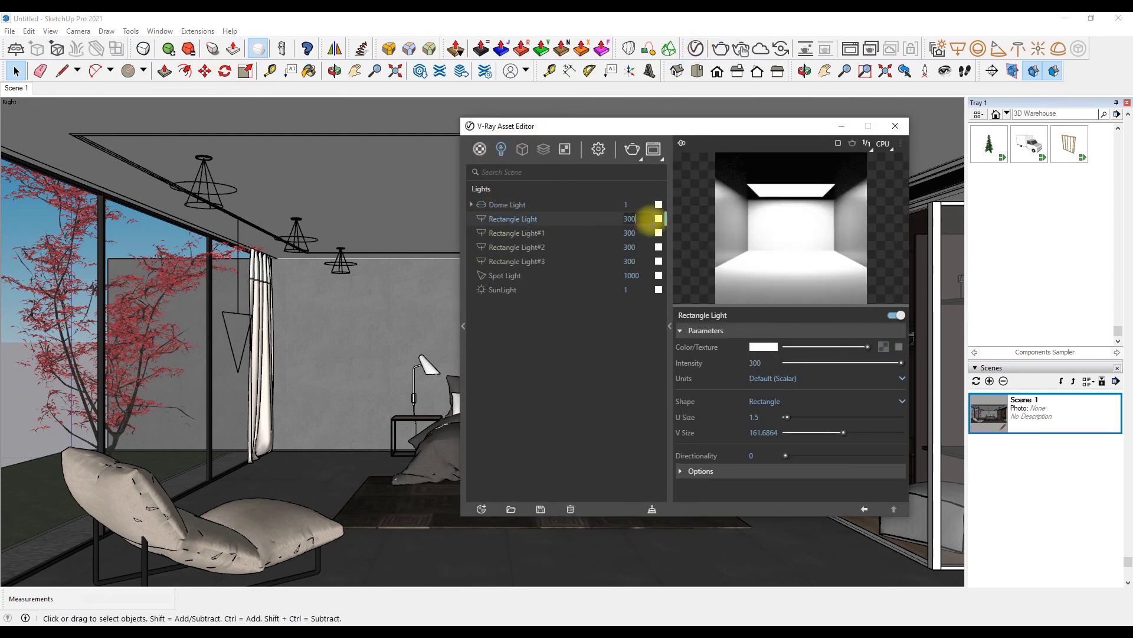
left_click(765, 349)
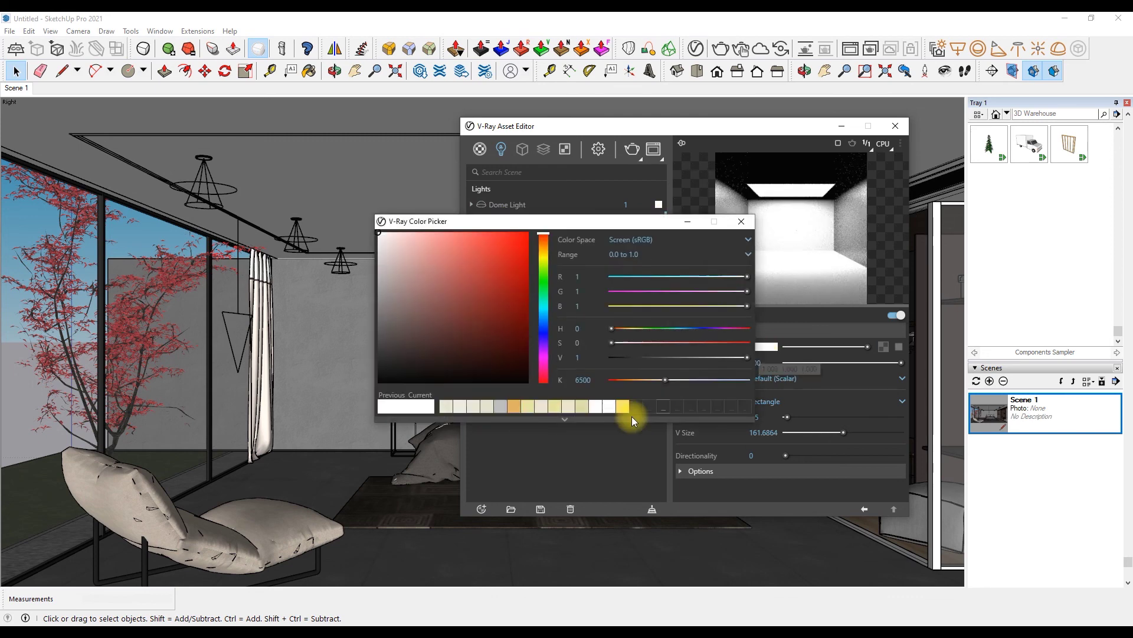
left_click(447, 405)
left_click(741, 220)
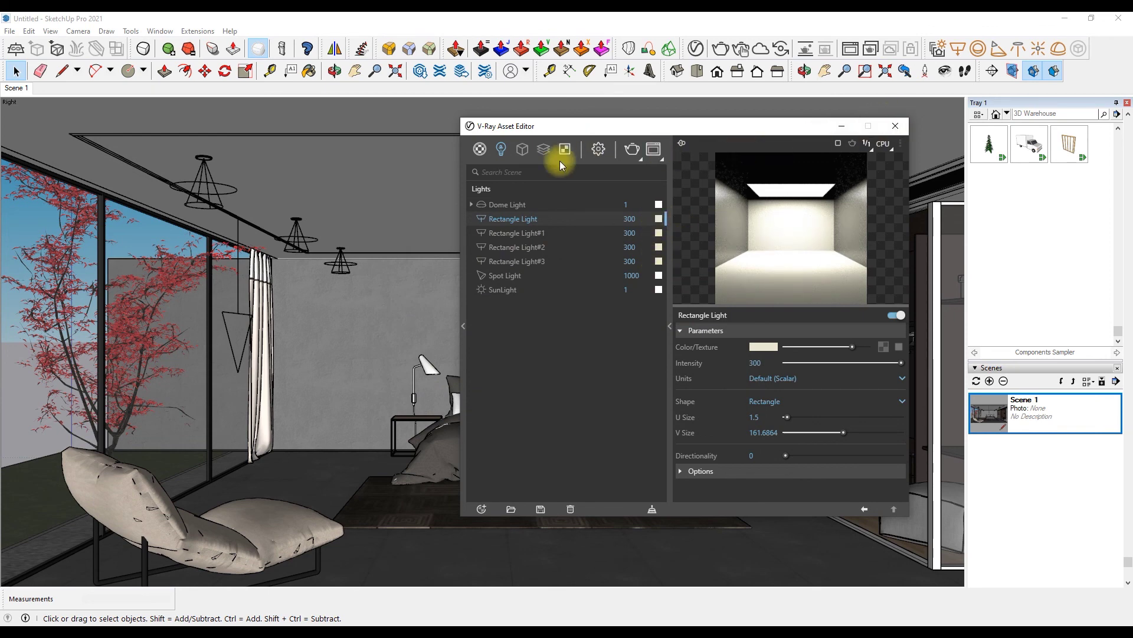
left_click(598, 149)
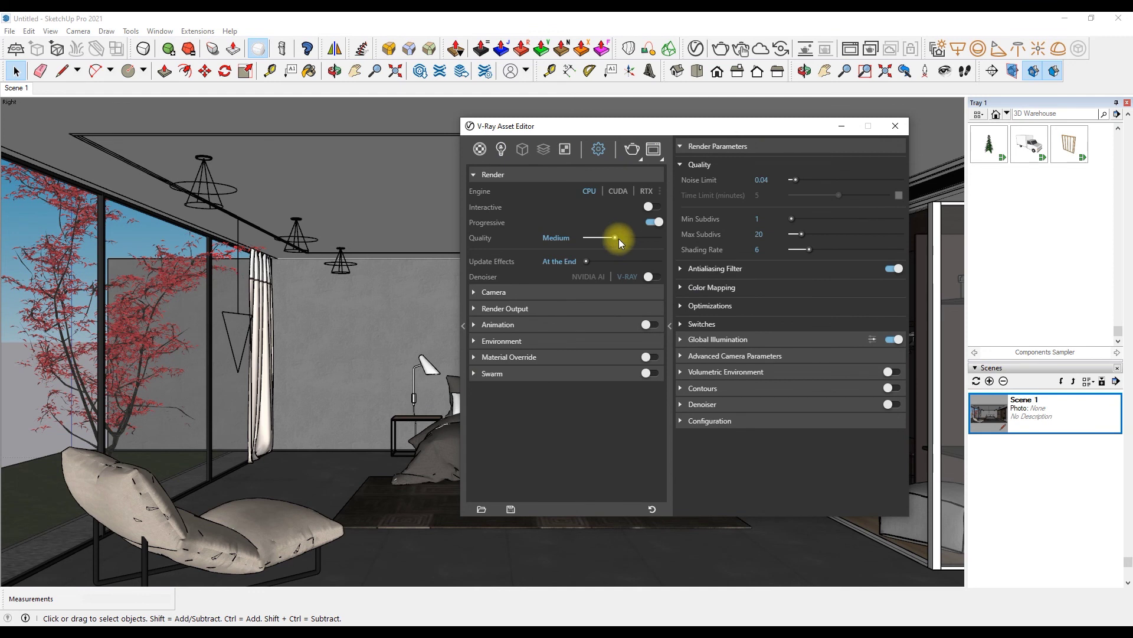
Step: Set the Noise Limit to 0.015 and enable a 32-minute render time limit
left_click(792, 180)
left_click(781, 180)
left_click(897, 195)
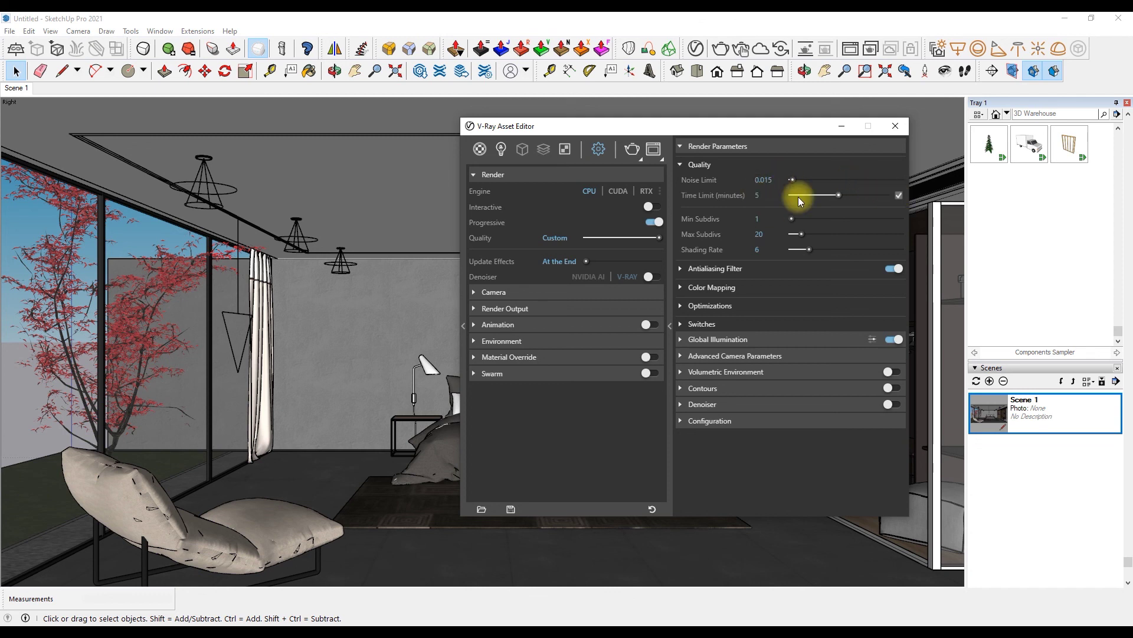
left_click(761, 196)
type("32")
key("Return")
Step: Set Max Subdivs to 45 and expand Global Illumination and Advanced Camera Parameters
left_click(761, 234)
key("BackSpace")
key("BackSpace")
type("45")
key("Return")
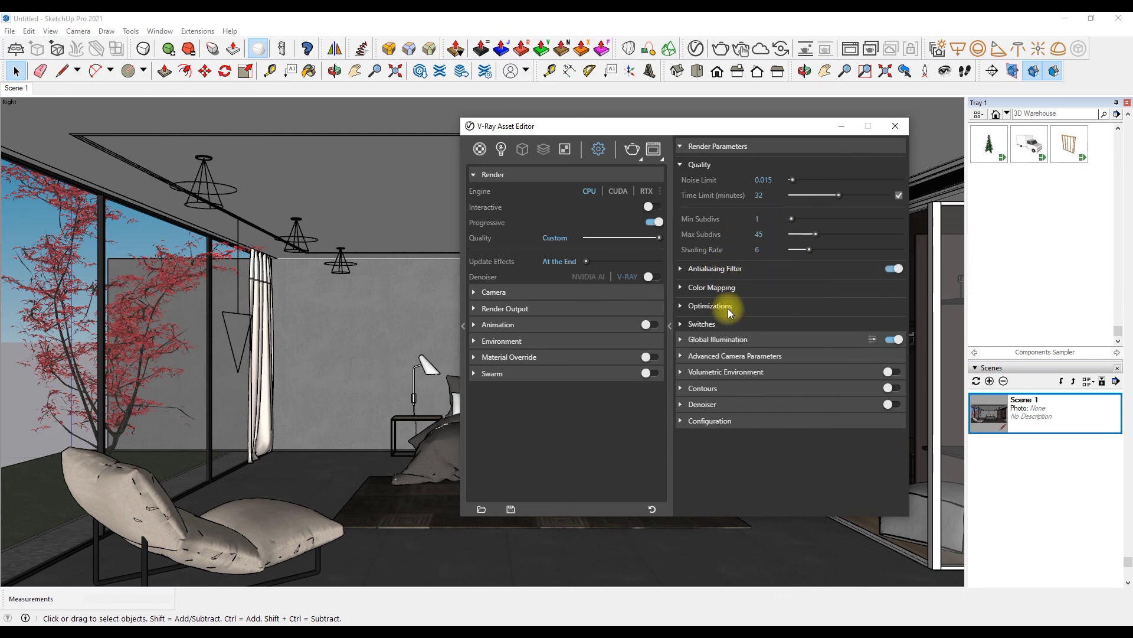
left_click(682, 338)
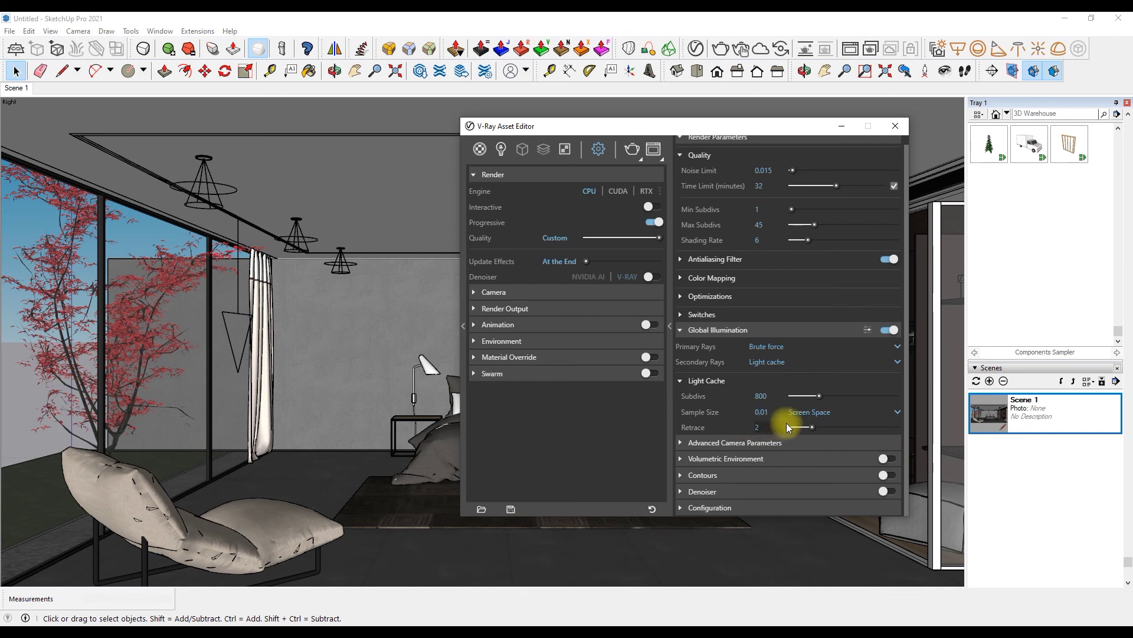
left_click(683, 442)
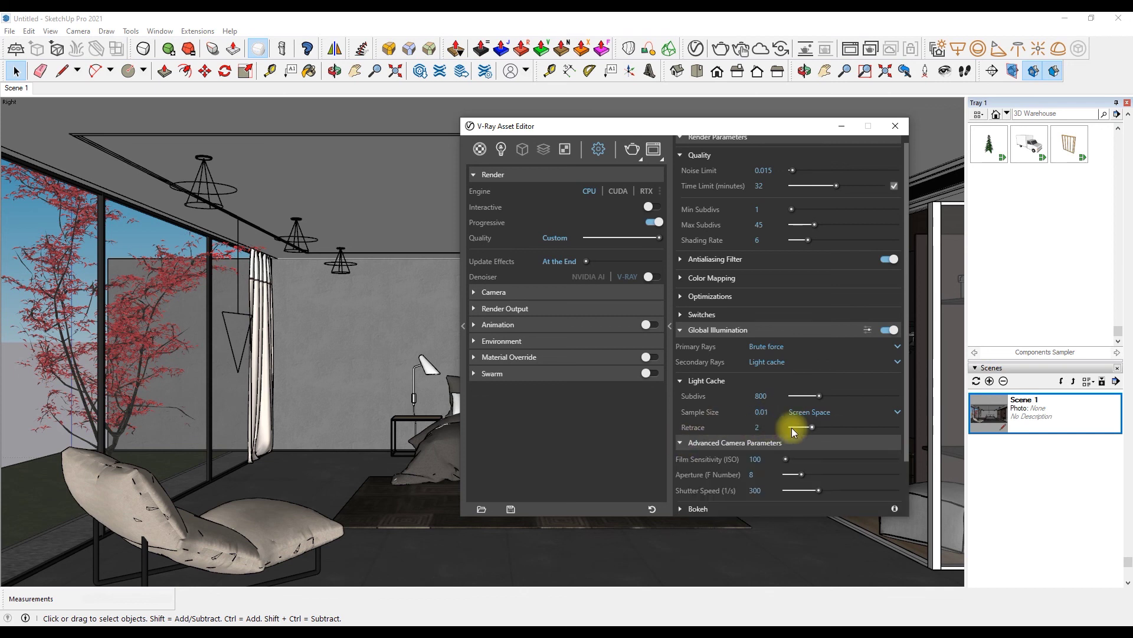
Step: Enable the V-Ray Denoiser and Safe Frame and set the output size to 1920×1080
scroll(779, 428, "down", 1)
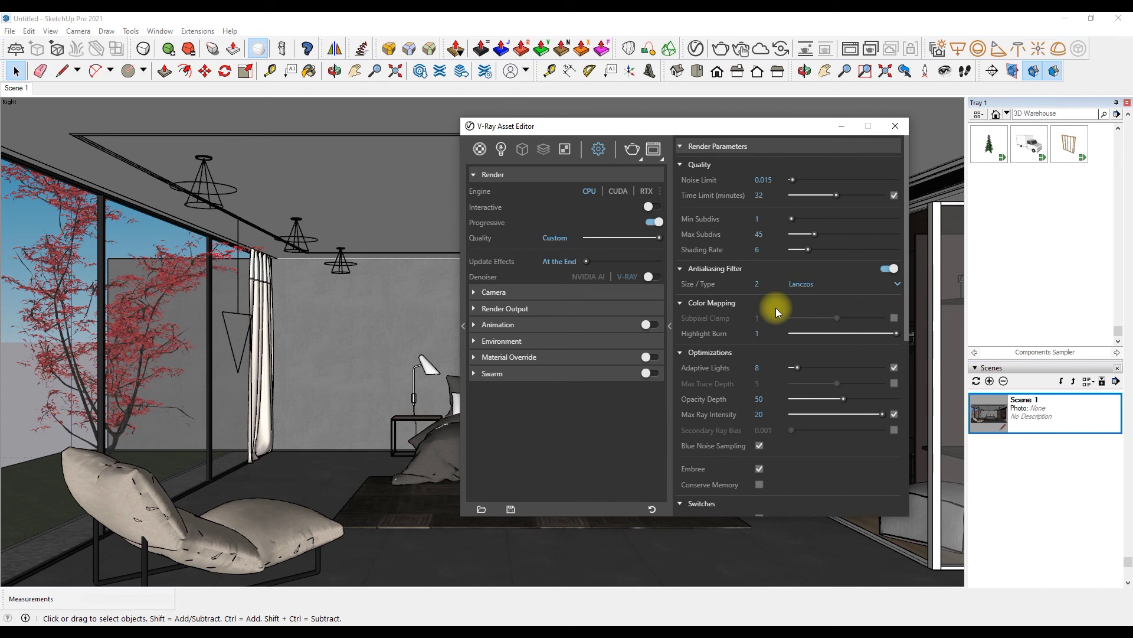
left_click(653, 277)
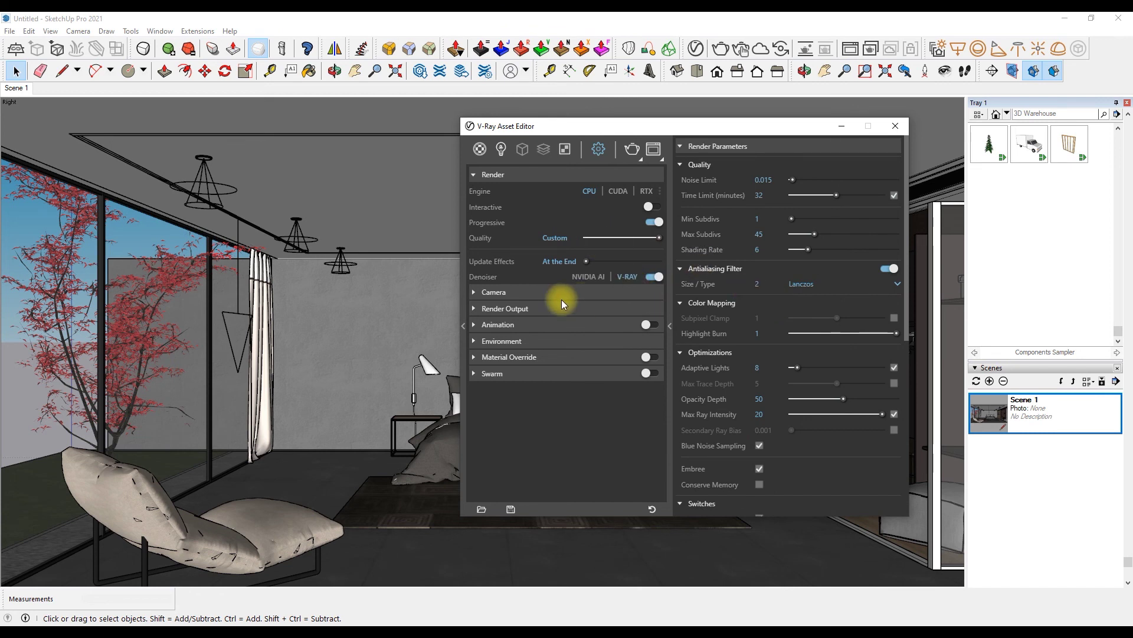
left_click(540, 308)
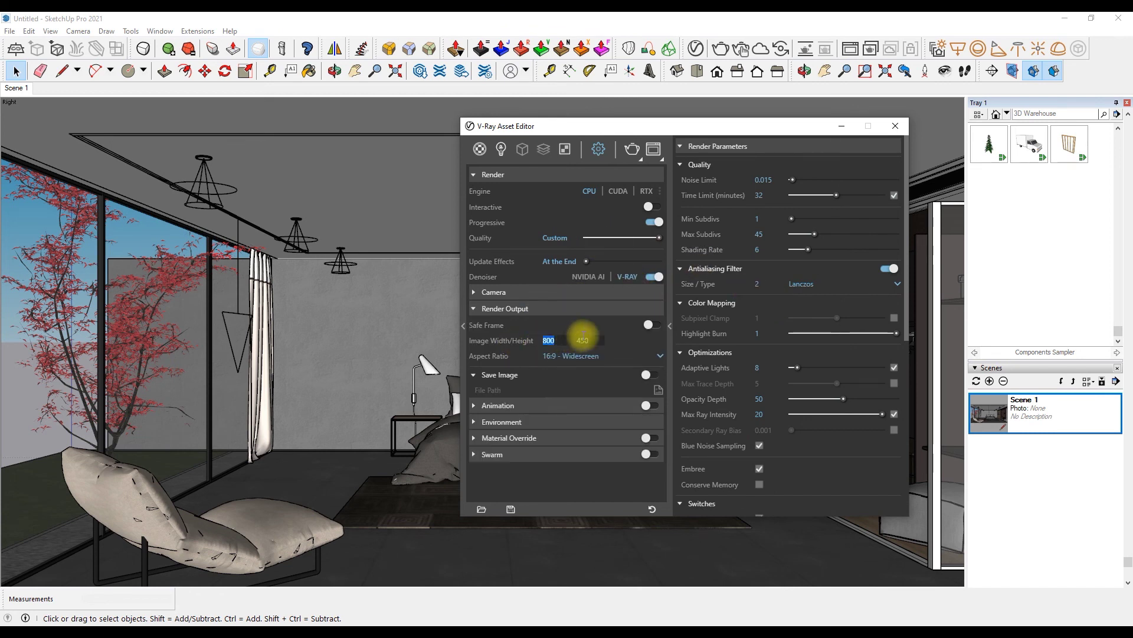
left_click(652, 325)
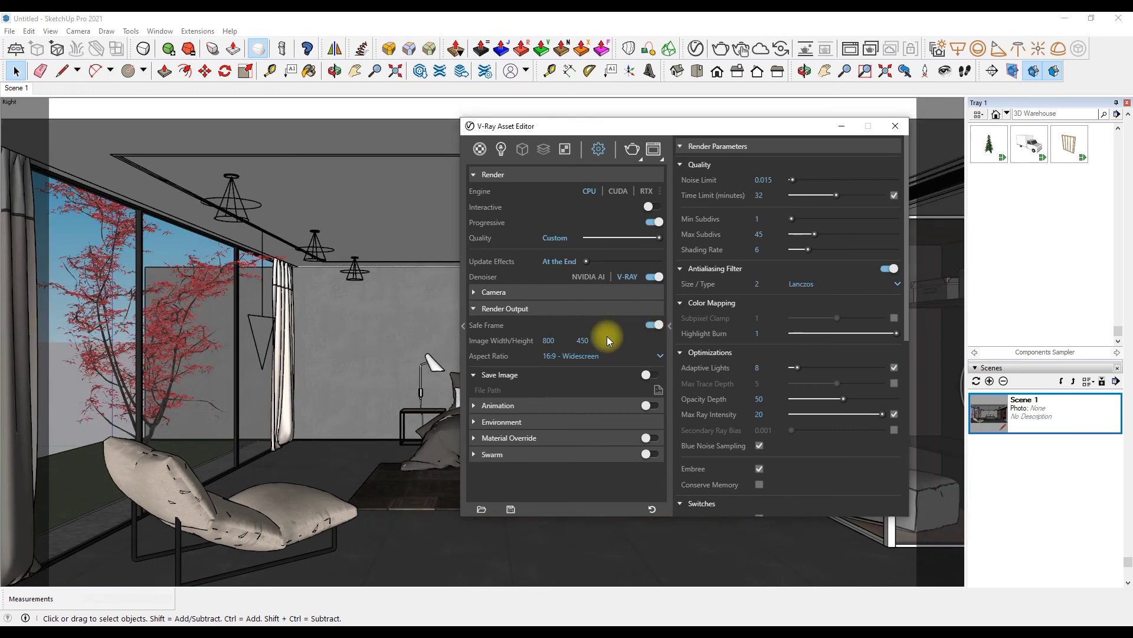
left_click(550, 341)
type("1920")
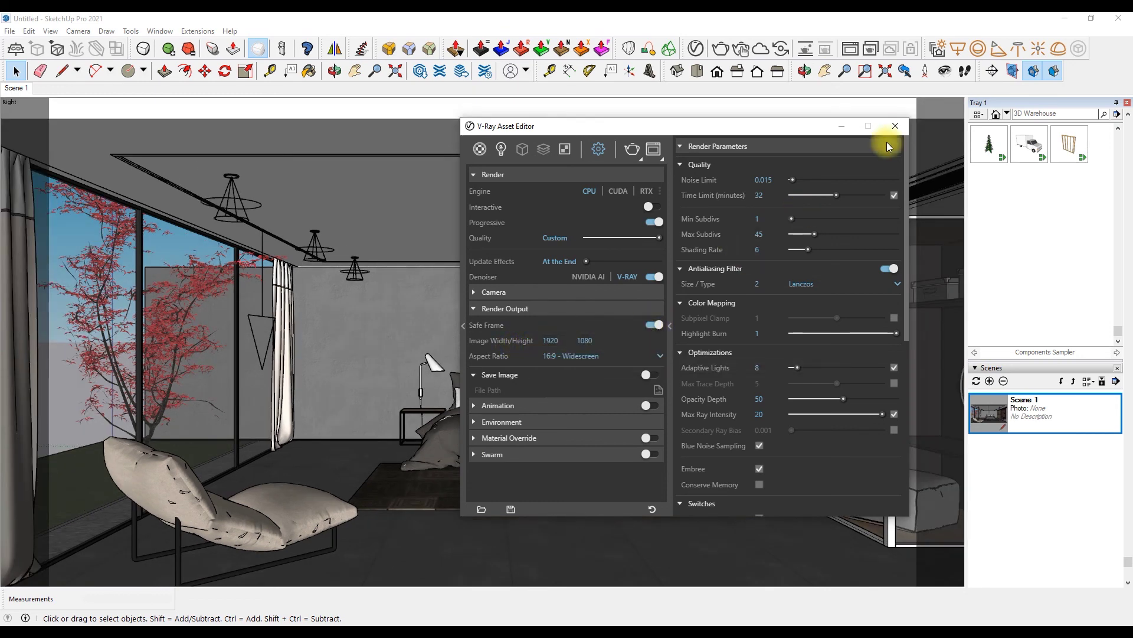
Step: Close the Asset Editor, walk the camera into the bedroom, and save Scene 2
left_click(895, 125)
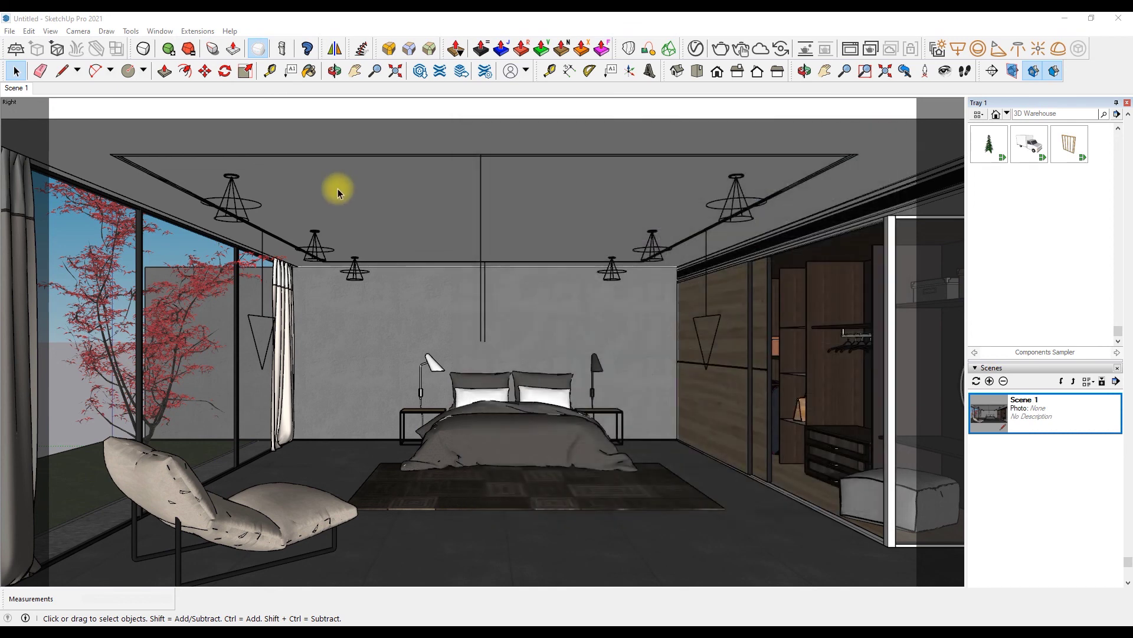
key("w")
left_click_drag(481, 464, 486, 450)
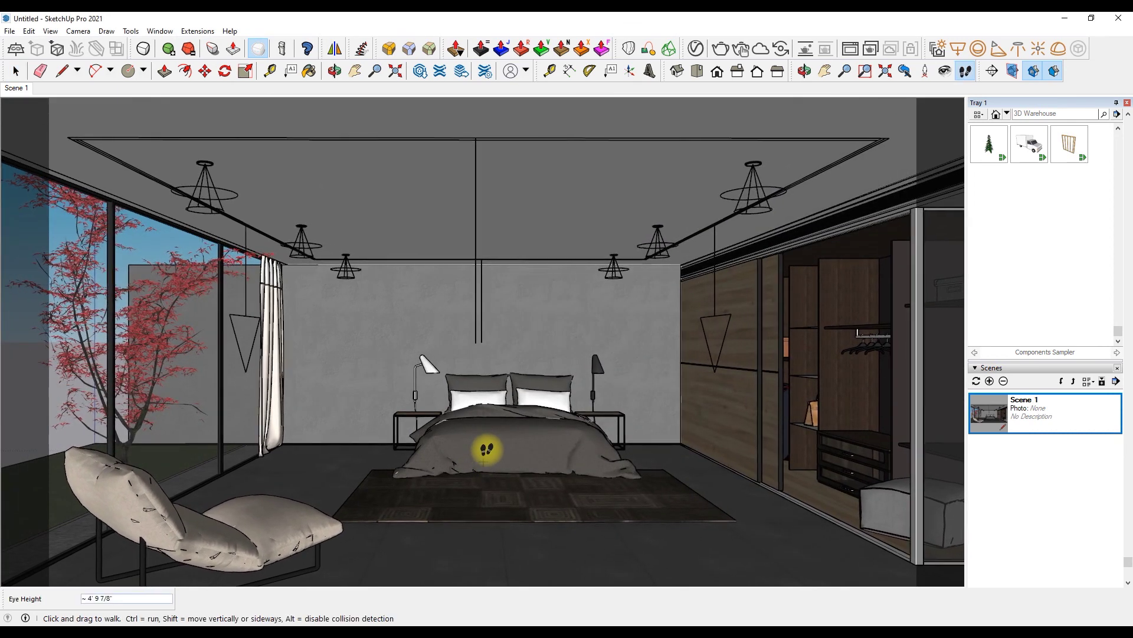
key("ctrl+shift+s")
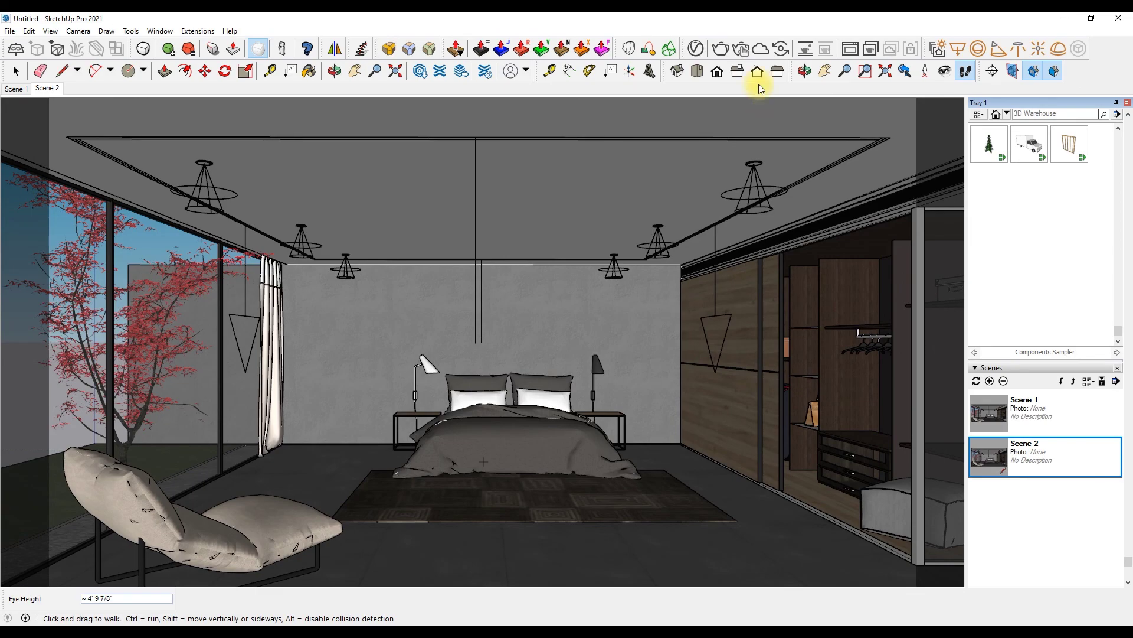
left_click(725, 51)
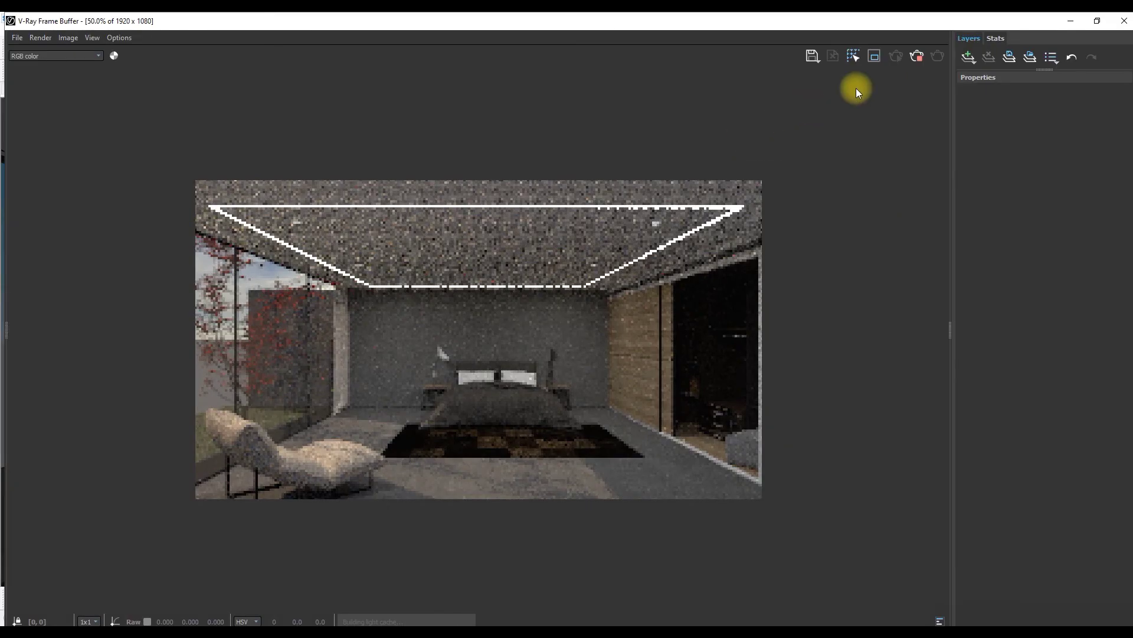
Step: Restore down the V-Ray Frame Buffer to a smaller window over the model
left_click(1097, 21)
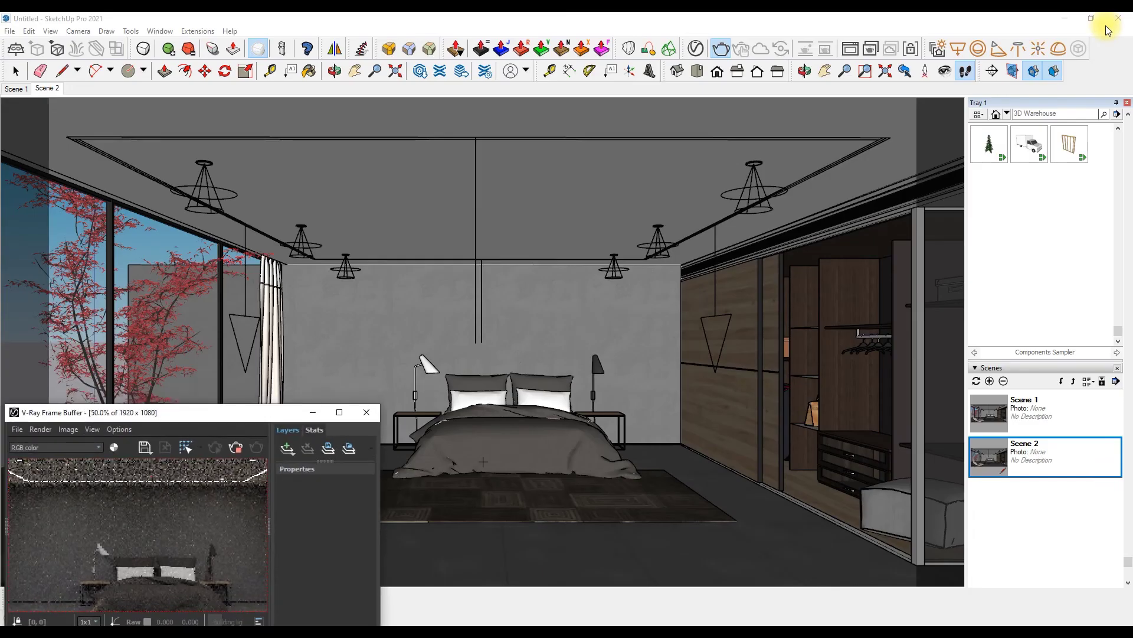